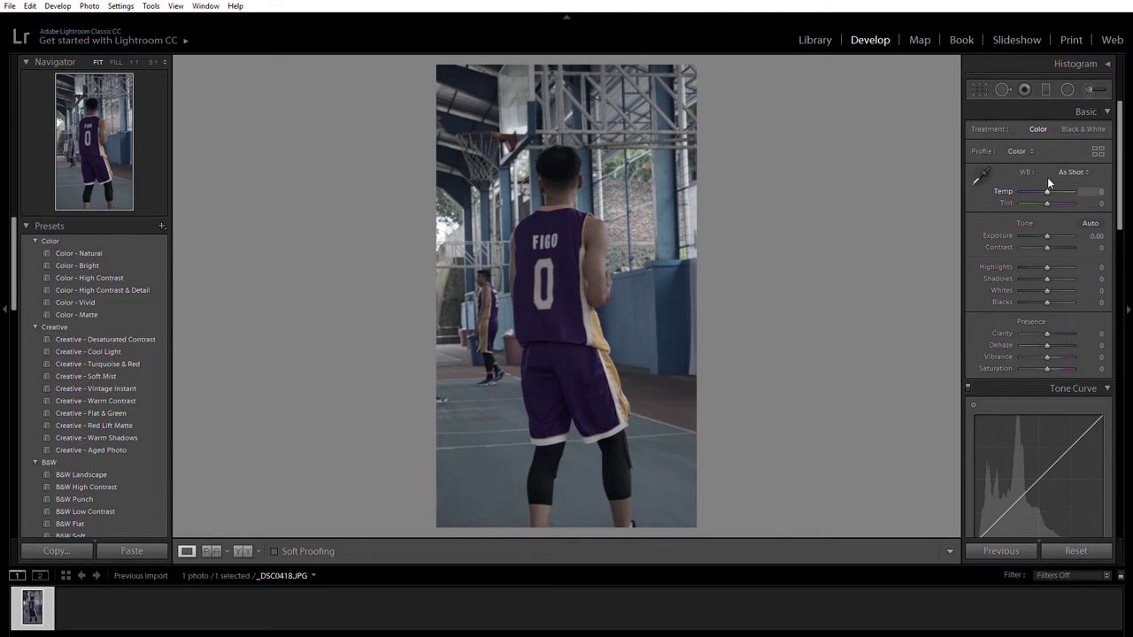
- Warm the photo's white balance by setting Temp to +14 and Tint to +19
{"action": "left_click_drag", "start_coordinate": [1047, 178], "coordinate": [1050, 179]}
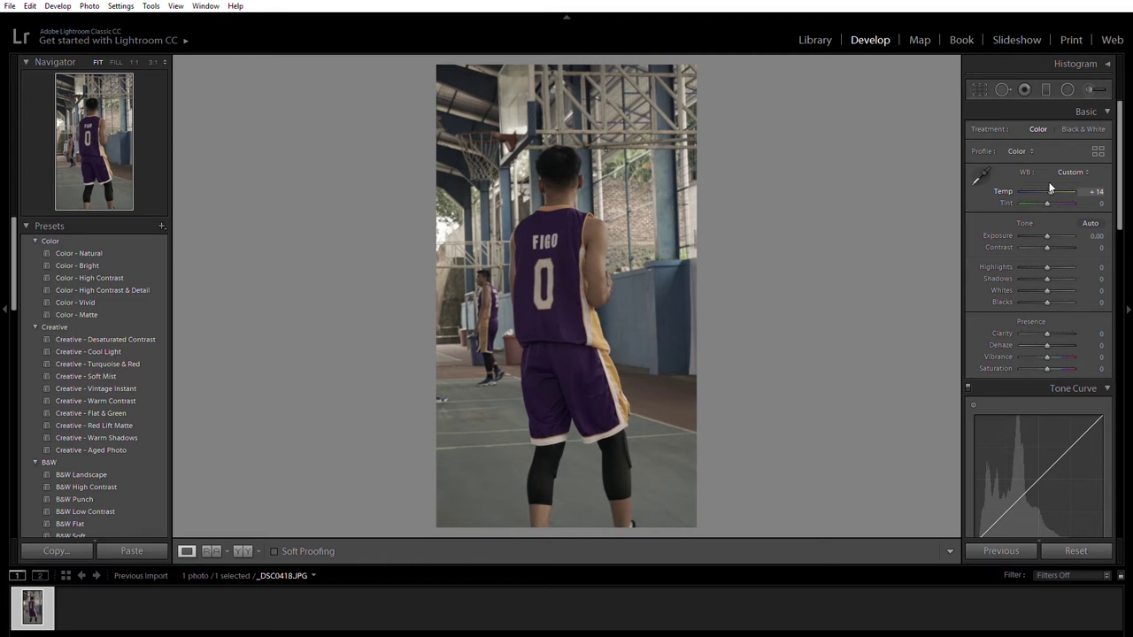
{"action": "left_click_drag", "start_coordinate": [1047, 188], "coordinate": [1050, 189]}
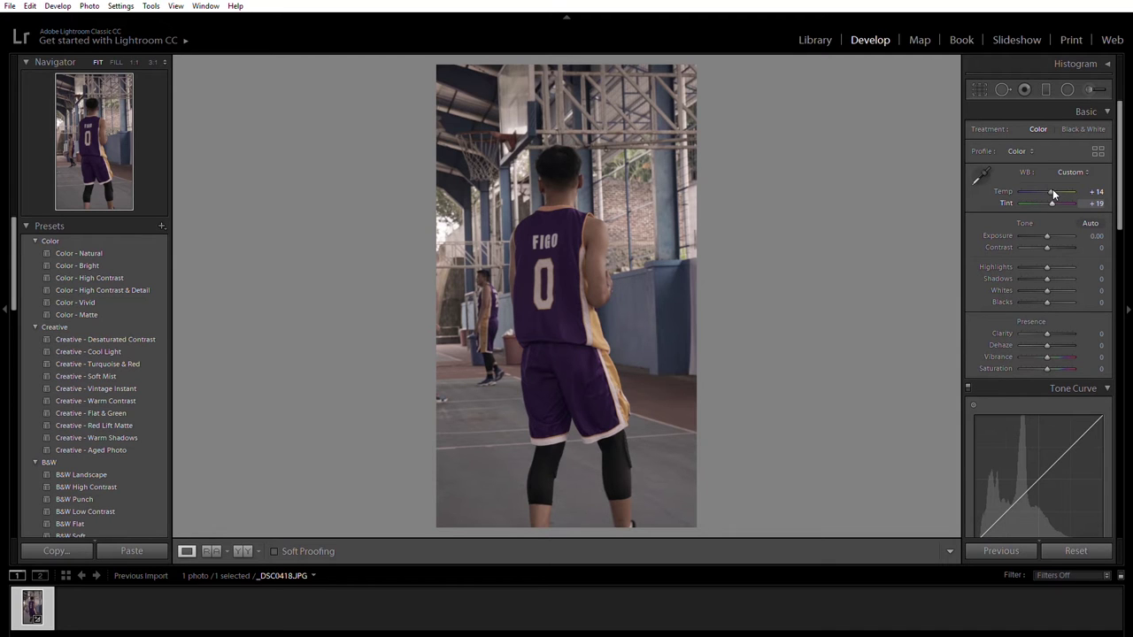
- Adjust the basic tone to Exposure +0.36, Contrast +14, Highlights -100, Shadows +38, Whites -62 and Blacks -43
{"action": "left_click_drag", "start_coordinate": [1043, 218], "coordinate": [1045, 218]}
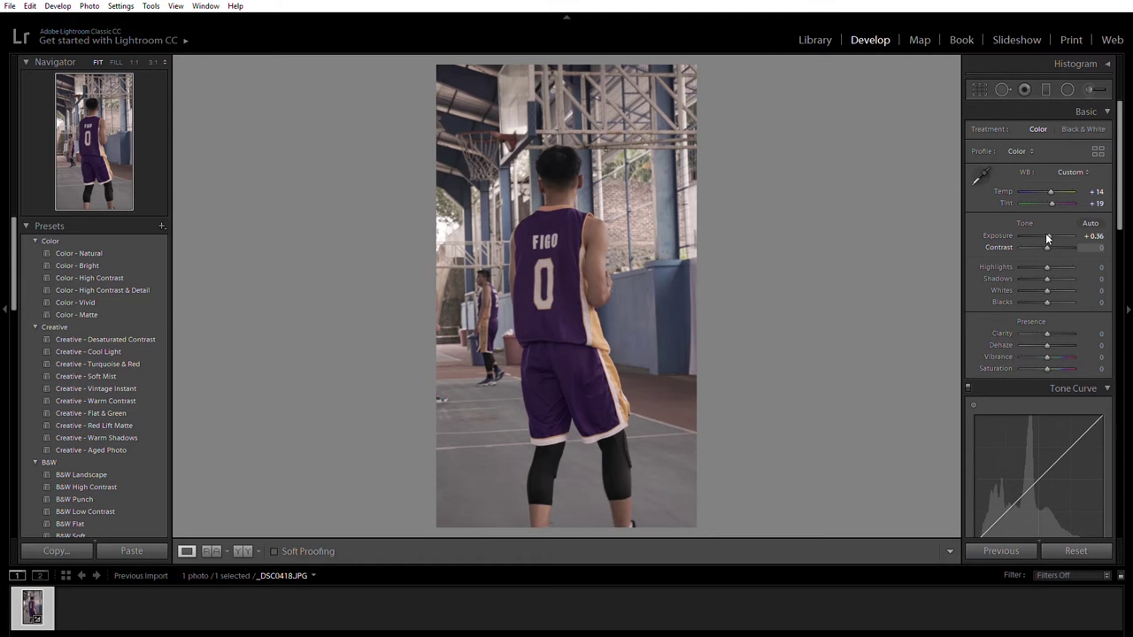
{"action": "mouse_move", "coordinate": [1043, 233]}
{"action": "left_mouse_down"}
{"action": "mouse_move", "coordinate": [1030, 227]}
{"action": "mouse_move", "coordinate": [1050, 234]}
{"action": "left_mouse_up"}
{"action": "left_click_drag", "start_coordinate": [1044, 253], "coordinate": [1034, 276]}
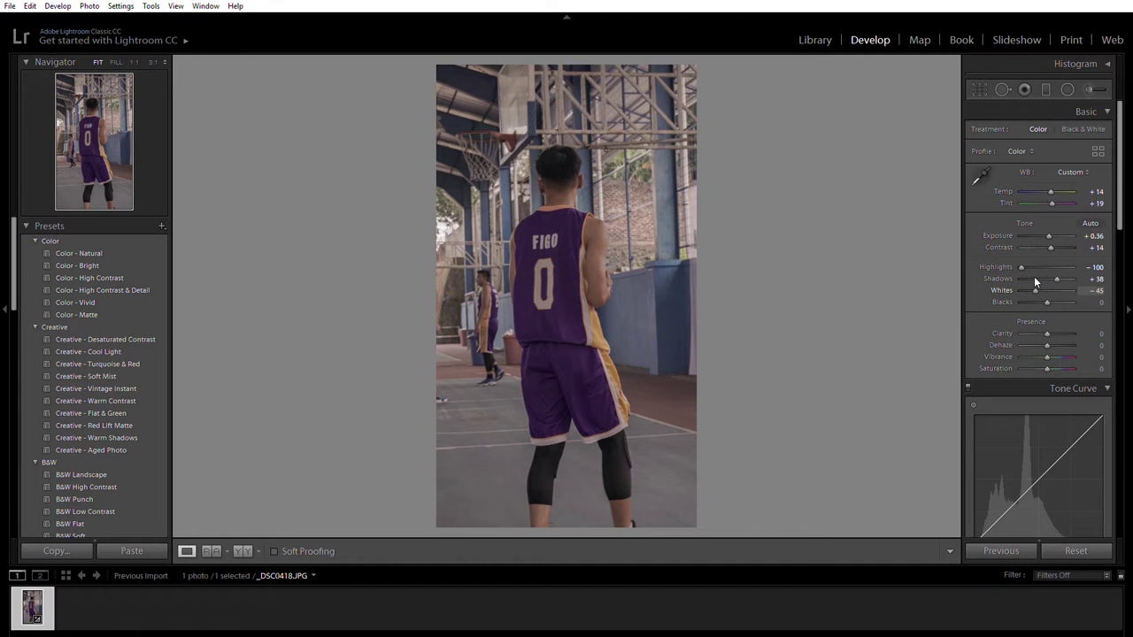
{"action": "left_click_drag", "start_coordinate": [1046, 288], "coordinate": [1039, 288]}
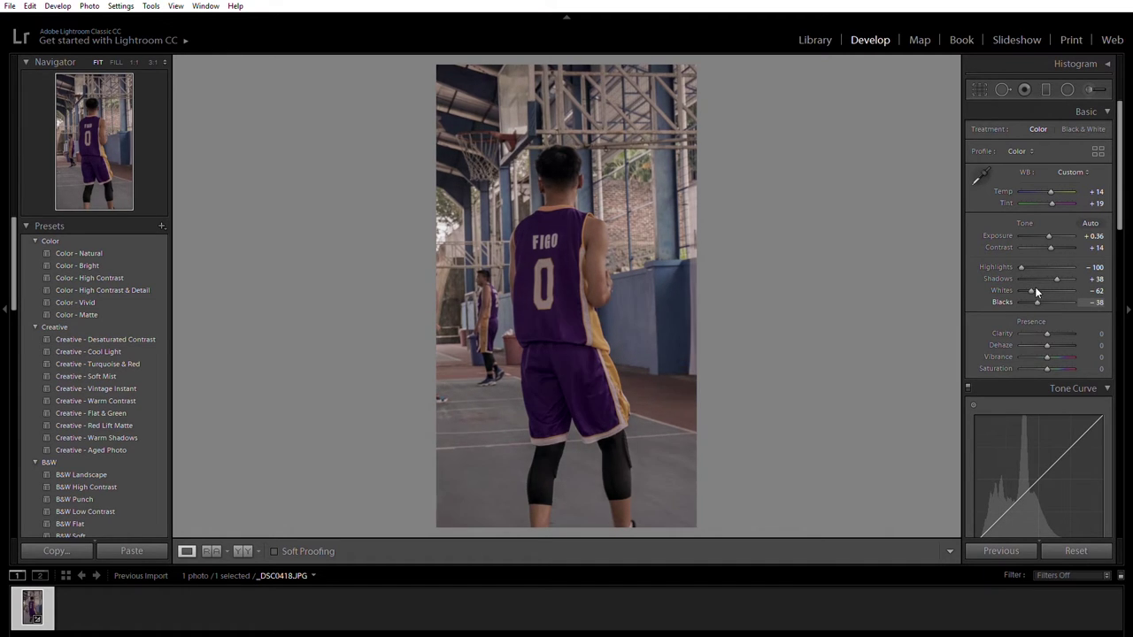
- Set the presence values to Clarity +24 and Dehaze +15
{"action": "scroll", "coordinate": [1041, 292], "scroll_direction": "down", "scroll_amount": 2}
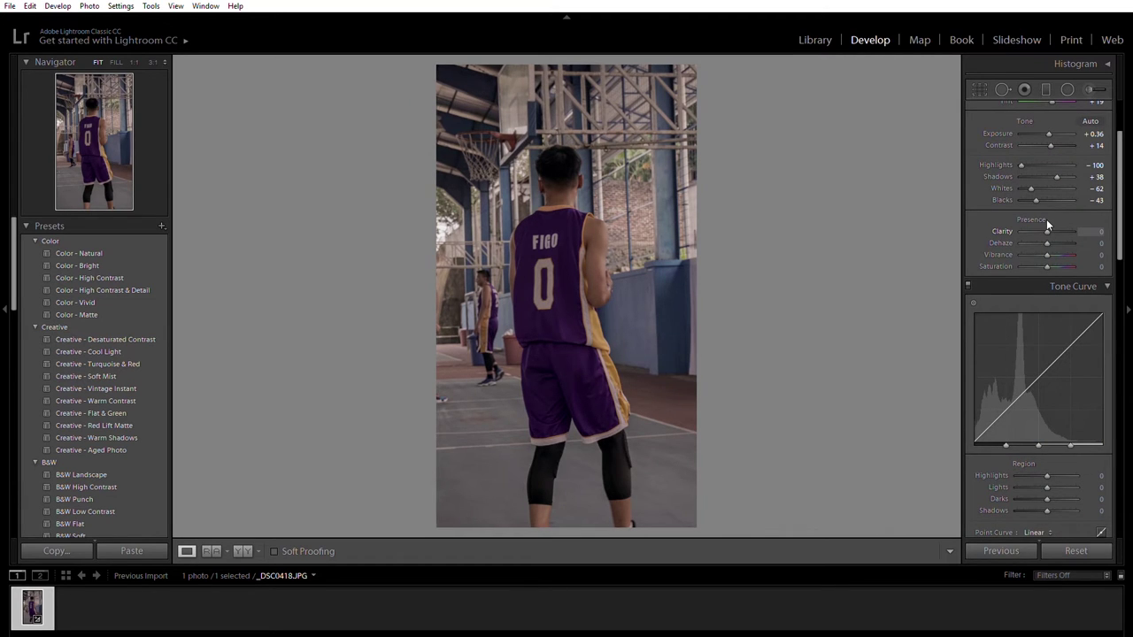
{"action": "left_click_drag", "start_coordinate": [1048, 219], "coordinate": [1050, 219]}
{"action": "left_click_drag", "start_coordinate": [1047, 236], "coordinate": [1051, 236]}
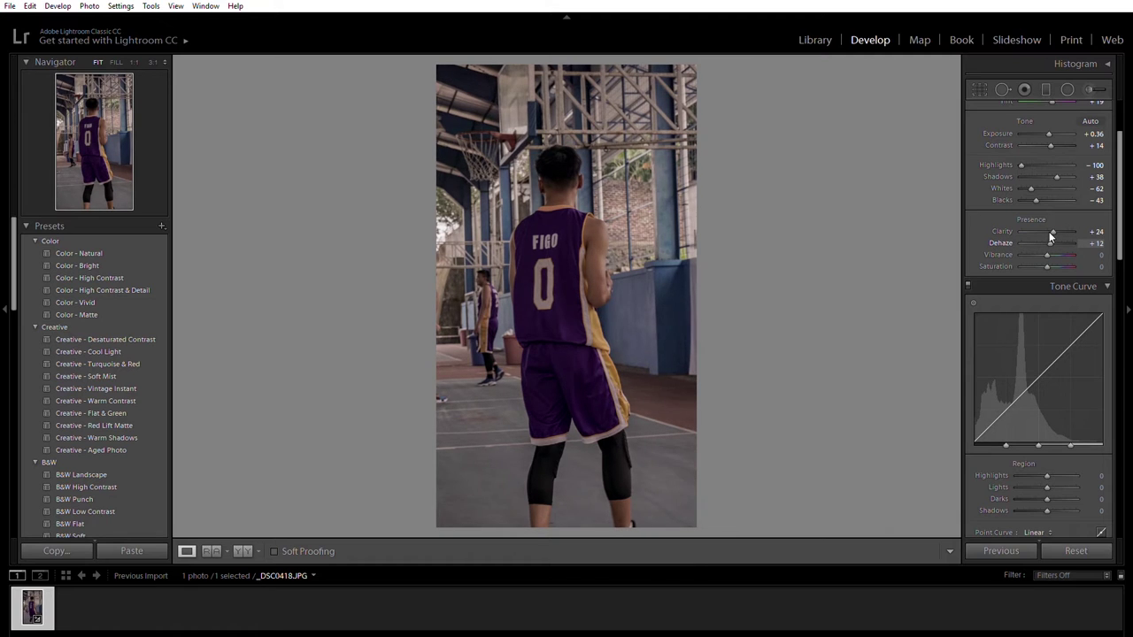
{"action": "left_click_drag", "start_coordinate": [1050, 235], "coordinate": [1050, 237]}
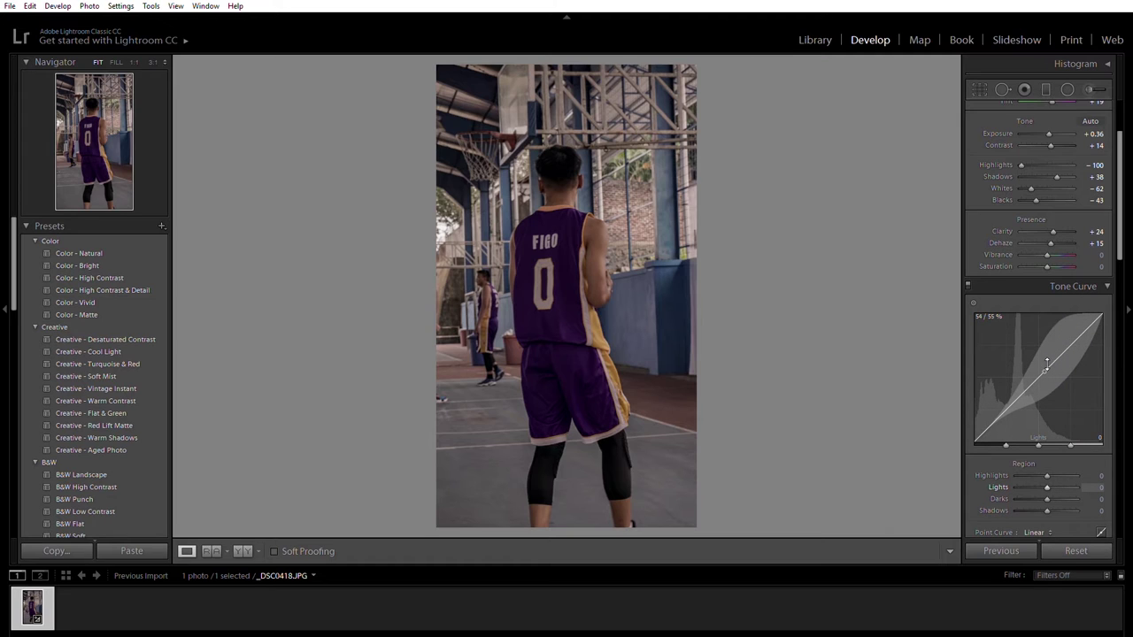
- Adjust the parametric tone curve to Lights +5, Shadows -12 and Darks +4
{"action": "left_click_drag", "start_coordinate": [1047, 365], "coordinate": [1047, 361]}
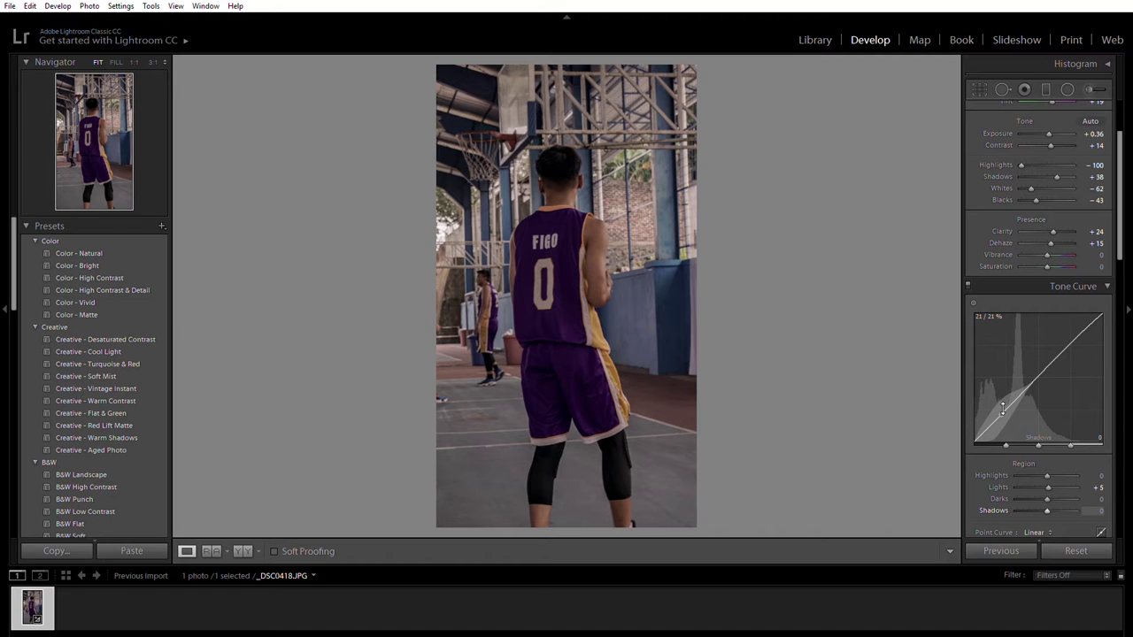
{"action": "left_click_drag", "start_coordinate": [1000, 413], "coordinate": [1000, 417]}
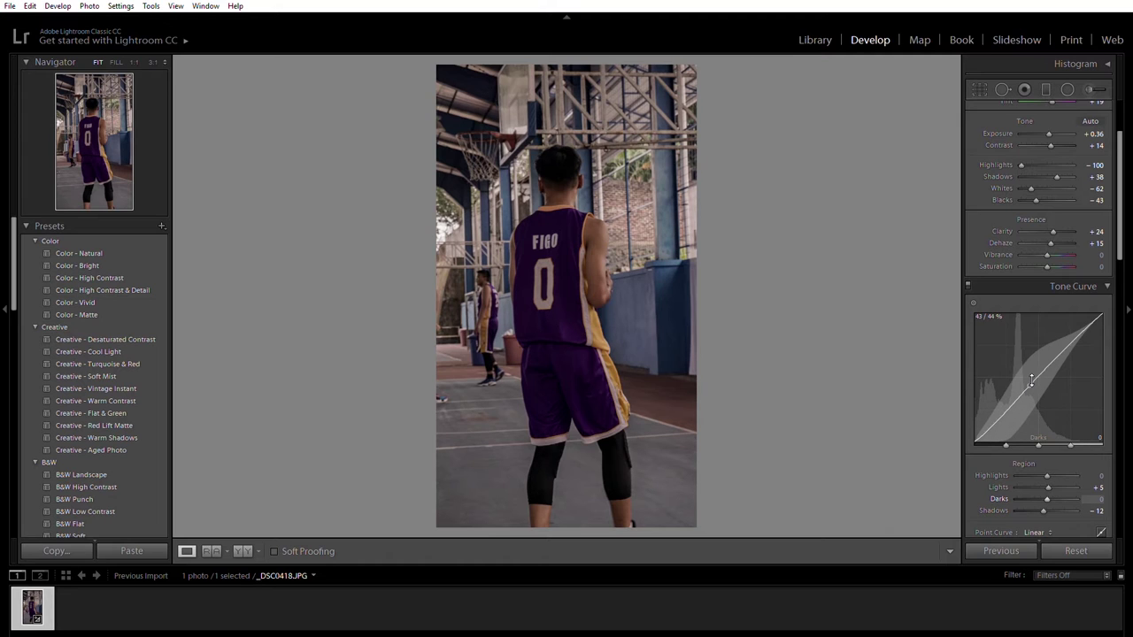
{"action": "left_click_drag", "start_coordinate": [1031, 379], "coordinate": [1031, 376]}
- Switch the tone curve to point editing and shape a gentle RGB S-curve with a lowered dark point and a raised light point
{"action": "scroll", "coordinate": [1032, 372], "scroll_direction": "down", "scroll_amount": 3}
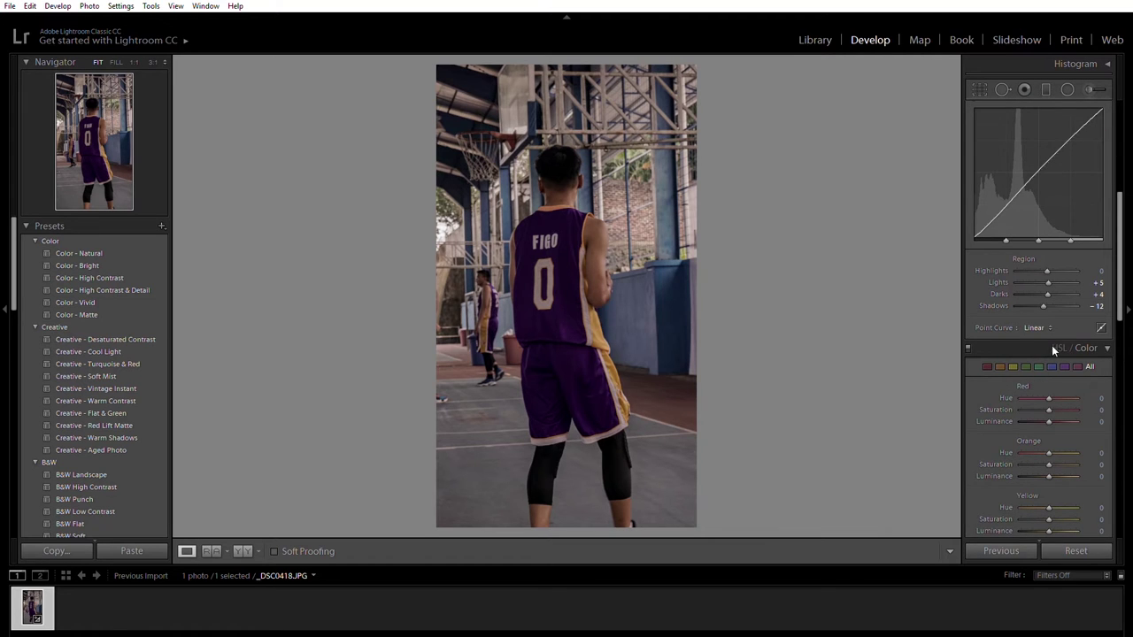
{"action": "left_click", "coordinate": [1101, 325]}
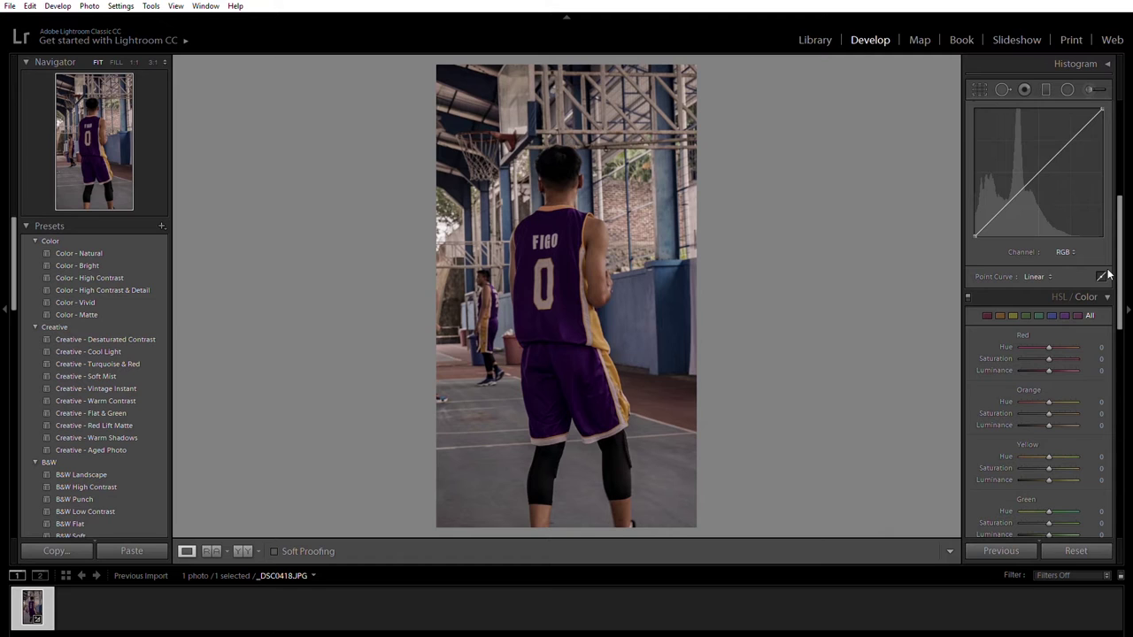
{"action": "left_click", "coordinate": [1102, 277]}
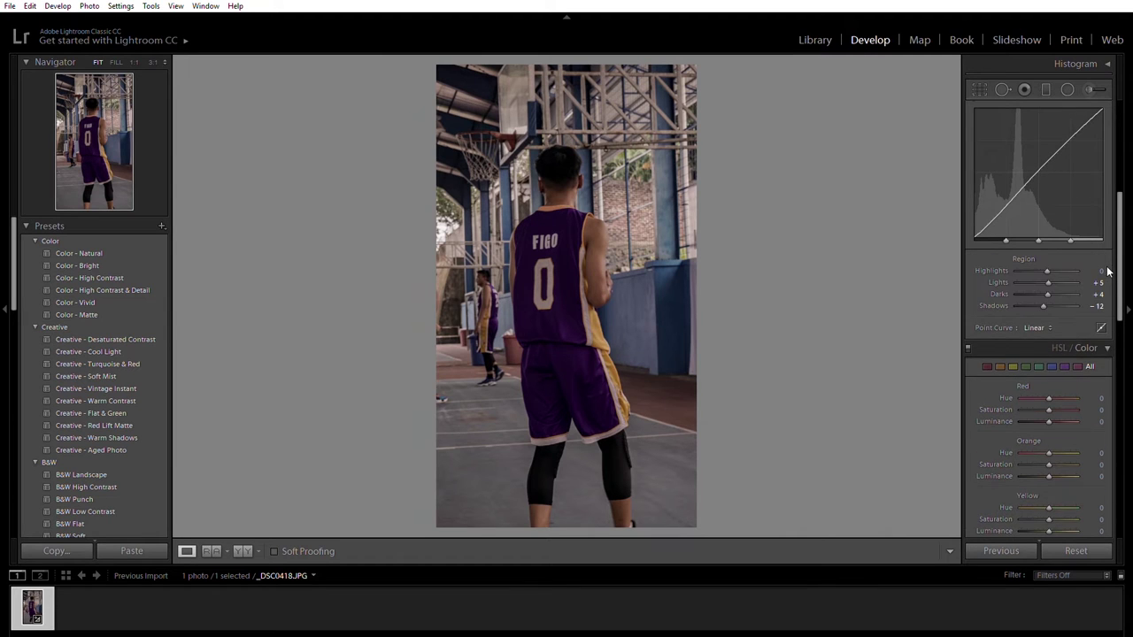
{"action": "left_click", "coordinate": [1102, 325]}
{"action": "left_click_drag", "start_coordinate": [1021, 182], "coordinate": [1022, 190]}
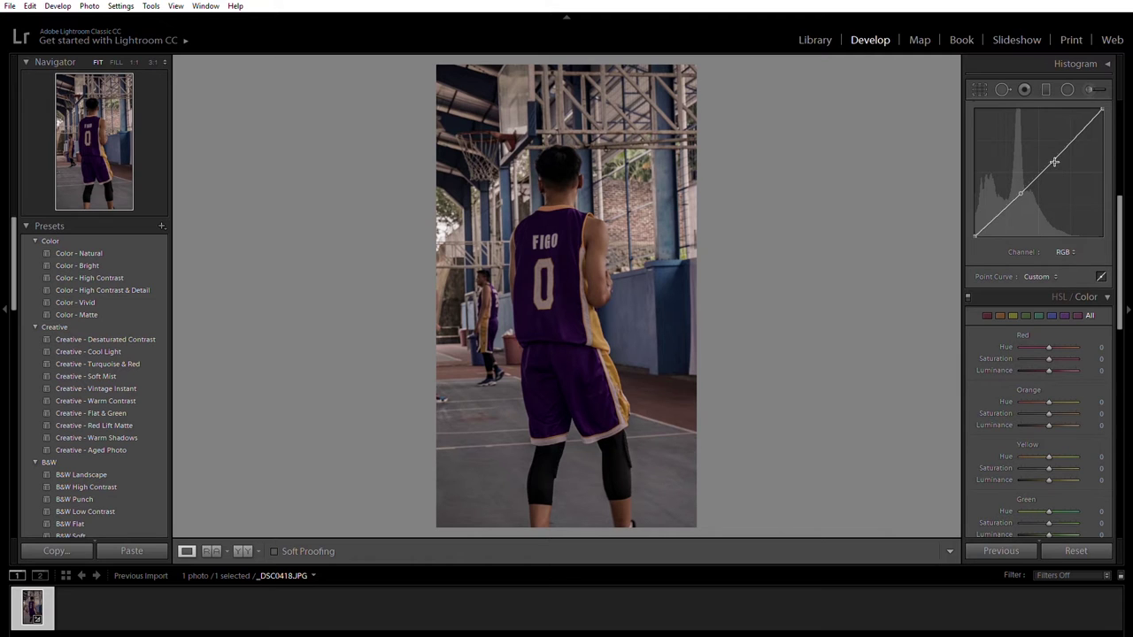
{"action": "left_click_drag", "start_coordinate": [1054, 161], "coordinate": [1051, 156]}
{"action": "left_click_drag", "start_coordinate": [1051, 155], "coordinate": [1047, 150]}
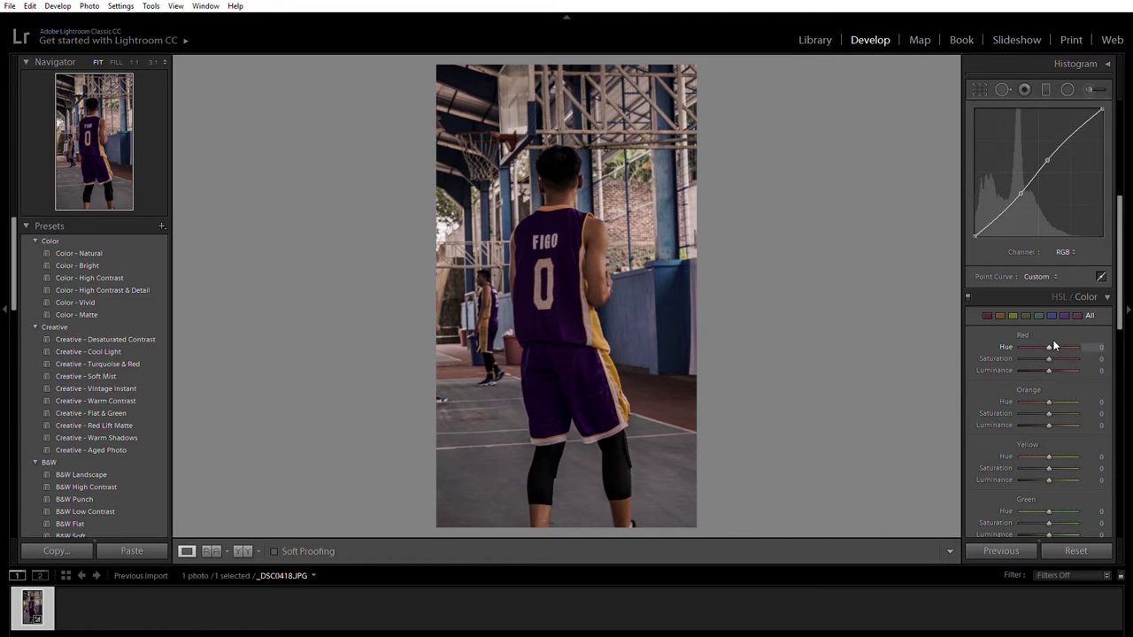
- Adjust the red color range to Hue -60, Saturation -42 and Luminance +89
{"action": "mouse_move", "coordinate": [1036, 334]}
{"action": "left_mouse_down"}
{"action": "mouse_move", "coordinate": [998, 323]}
{"action": "mouse_move", "coordinate": [1096, 336]}
{"action": "mouse_move", "coordinate": [1027, 332]}
{"action": "mouse_move", "coordinate": [1088, 335]}
{"action": "mouse_move", "coordinate": [1038, 329]}
{"action": "left_mouse_up"}
{"action": "left_click_drag", "start_coordinate": [1051, 348], "coordinate": [1036, 341]}
{"action": "left_click_drag", "start_coordinate": [1048, 356], "coordinate": [1071, 359]}
- Adjust the orange color range to Hue -13, Saturation +11 and Luminance +73
{"action": "scroll", "coordinate": [1065, 338], "scroll_direction": "down", "scroll_amount": 5}
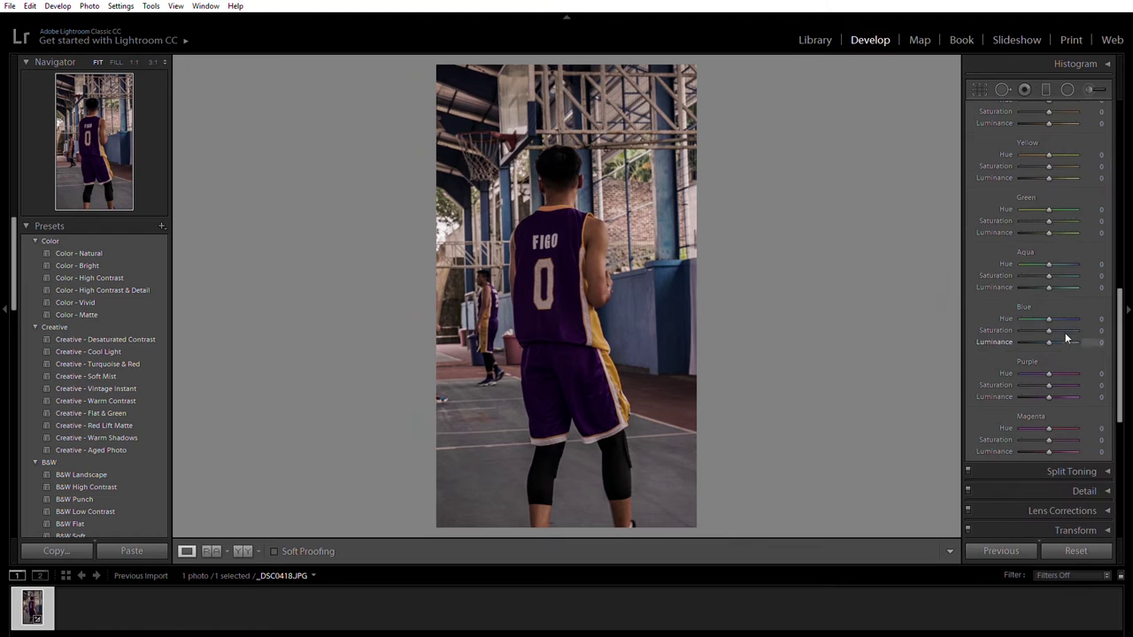
{"action": "scroll", "coordinate": [1064, 324], "scroll_direction": "up", "scroll_amount": 2}
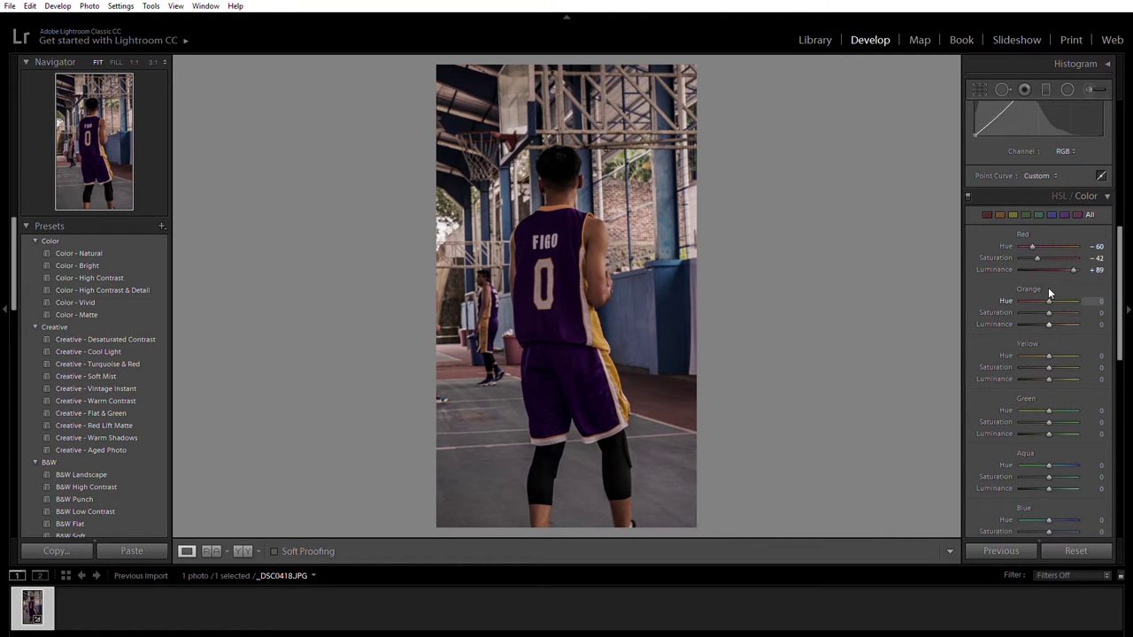
{"action": "mouse_move", "coordinate": [1049, 288]}
{"action": "left_mouse_down"}
{"action": "mouse_move", "coordinate": [1038, 290]}
{"action": "mouse_move", "coordinate": [1058, 291]}
{"action": "mouse_move", "coordinate": [1045, 290]}
{"action": "left_mouse_up"}
{"action": "left_click_drag", "start_coordinate": [1046, 295], "coordinate": [1048, 295]}
{"action": "left_click_drag", "start_coordinate": [1048, 294], "coordinate": [1042, 322]}
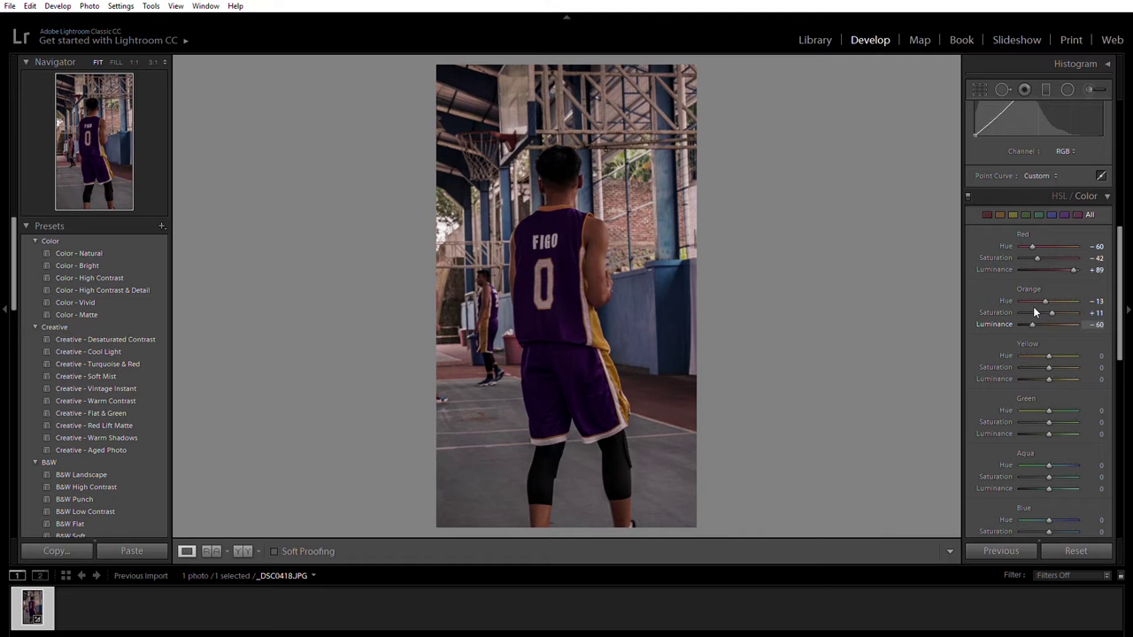
{"action": "left_click_drag", "start_coordinate": [1047, 312], "coordinate": [1072, 313]}
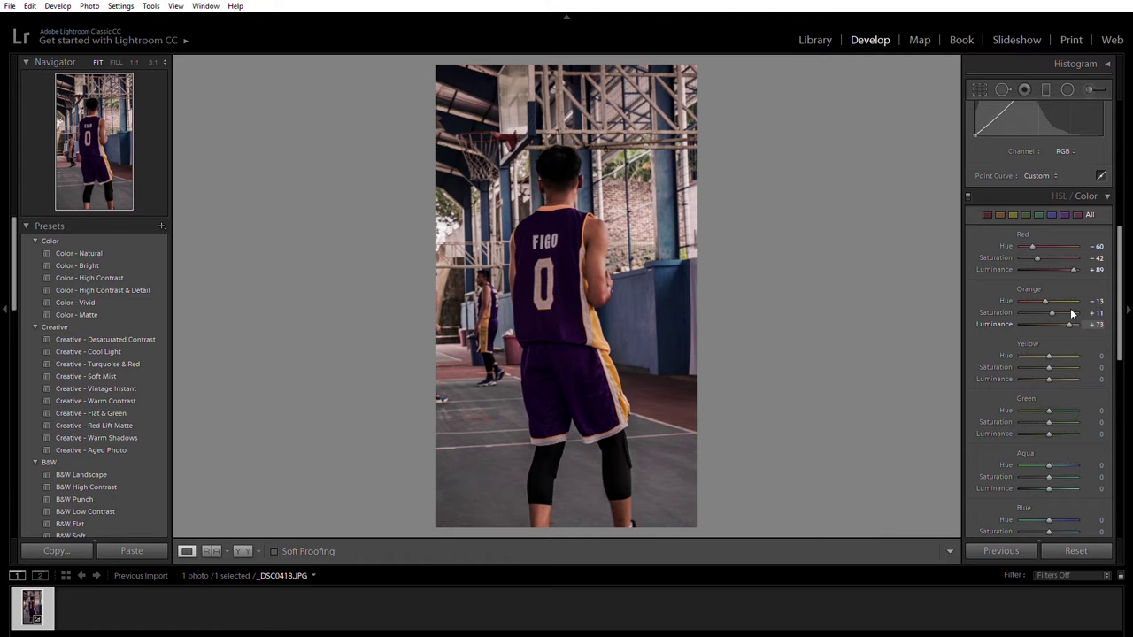
- Adjust the green color range to Hue -100, Saturation -71 and Luminance +96
{"action": "scroll", "coordinate": [1093, 287], "scroll_direction": "down", "scroll_amount": 3}
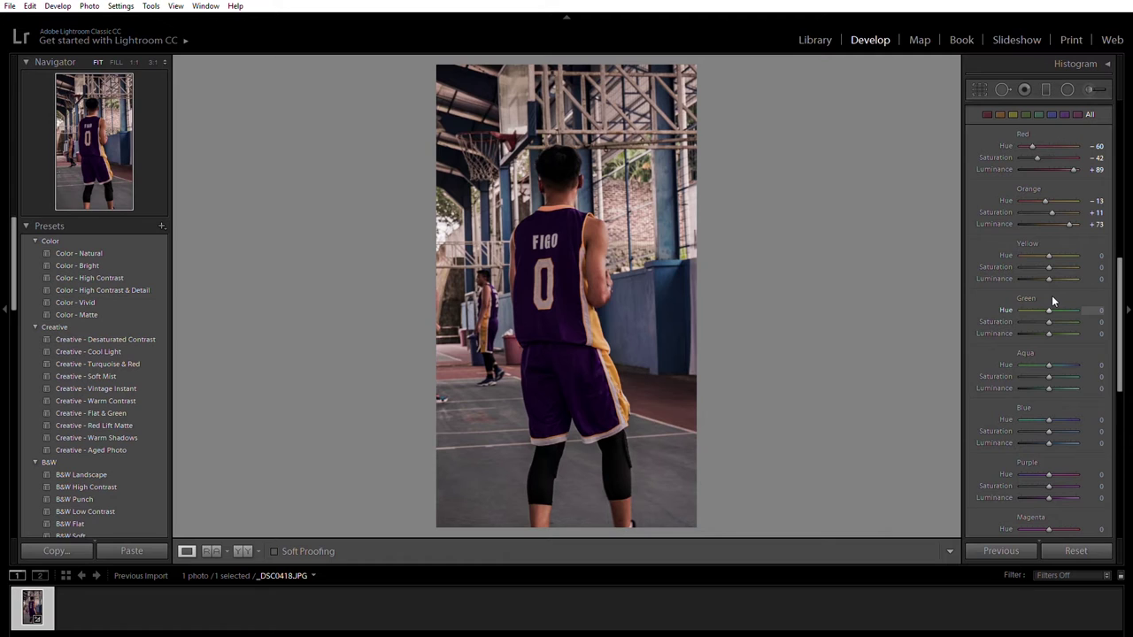
{"action": "left_click_drag", "start_coordinate": [1049, 299], "coordinate": [1022, 300]}
{"action": "left_click_drag", "start_coordinate": [1050, 311], "coordinate": [1089, 324]}
- Adjust the purple color range to Hue +22, Saturation -31 and Luminance +53
{"action": "scroll", "coordinate": [1077, 307], "scroll_direction": "down", "scroll_amount": 3}
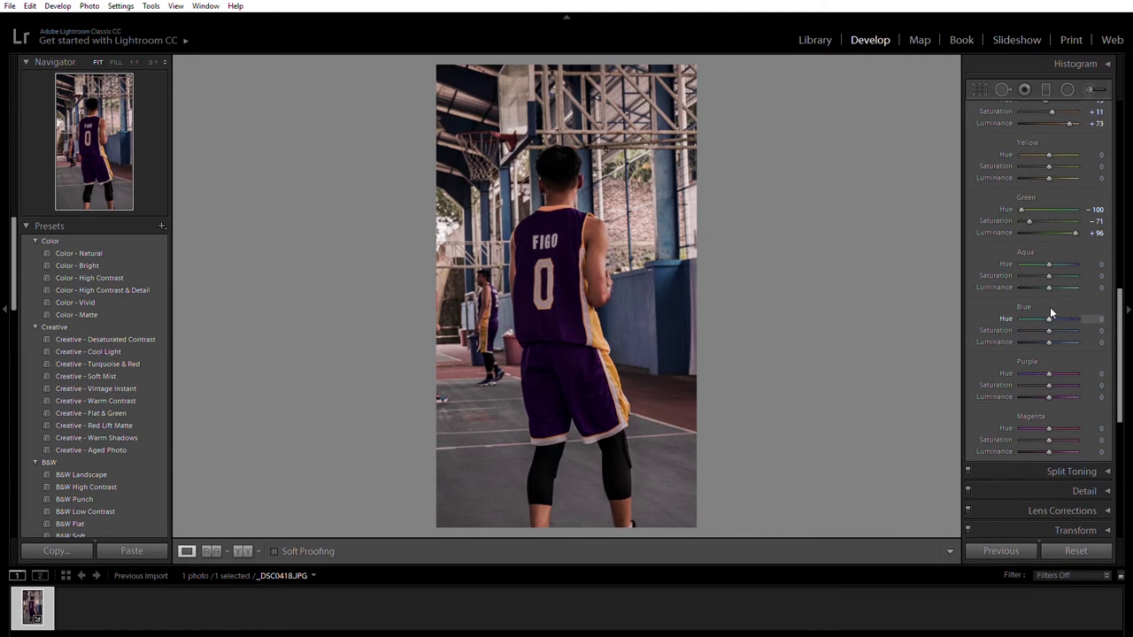
{"action": "mouse_move", "coordinate": [1044, 359]}
{"action": "left_mouse_down"}
{"action": "mouse_move", "coordinate": [1031, 355]}
{"action": "mouse_move", "coordinate": [1052, 354]}
{"action": "left_mouse_up"}
{"action": "left_click_drag", "start_coordinate": [1048, 383], "coordinate": [1042, 373]}
{"action": "left_click_drag", "start_coordinate": [1037, 384], "coordinate": [1063, 390]}
- Adjust the magenta color range to Hue -27, Saturation +22 and Luminance -16
{"action": "scroll", "coordinate": [1063, 378], "scroll_direction": "down", "scroll_amount": 3}
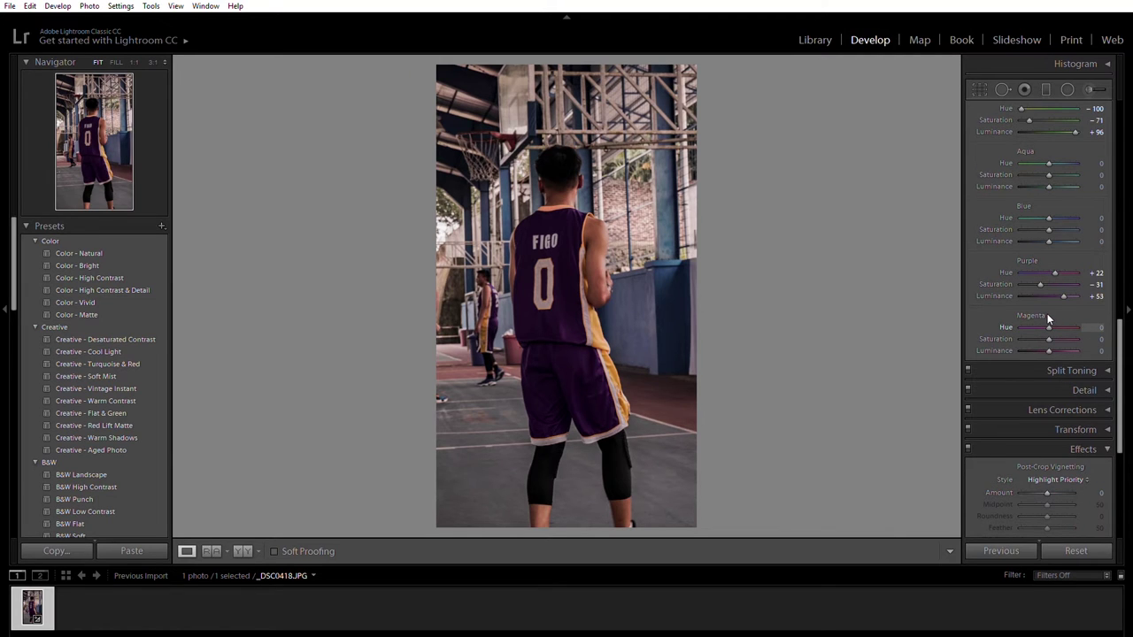
{"action": "left_click_drag", "start_coordinate": [1047, 315], "coordinate": [1044, 317]}
{"action": "left_click_drag", "start_coordinate": [1047, 329], "coordinate": [1050, 329]}
- Apply split toning with highlights at Hue 46, Saturation 33 and shadows at Hue 330, Saturation 3
{"action": "scroll", "coordinate": [1054, 334], "scroll_direction": "down", "scroll_amount": 5}
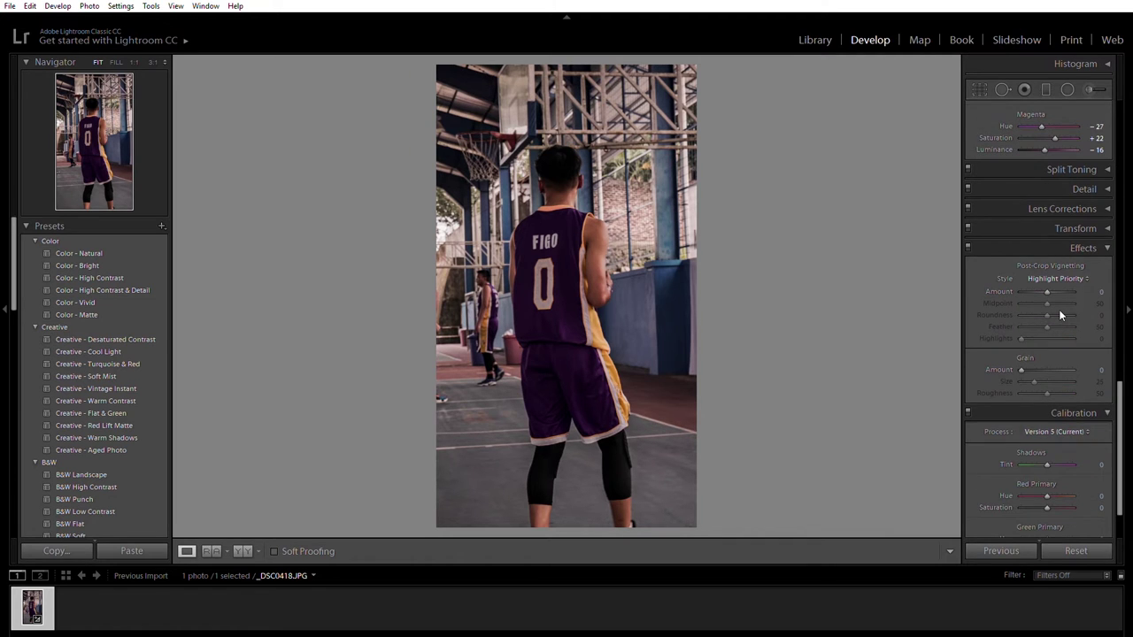
{"action": "scroll", "coordinate": [1059, 313], "scroll_direction": "up", "scroll_amount": 3}
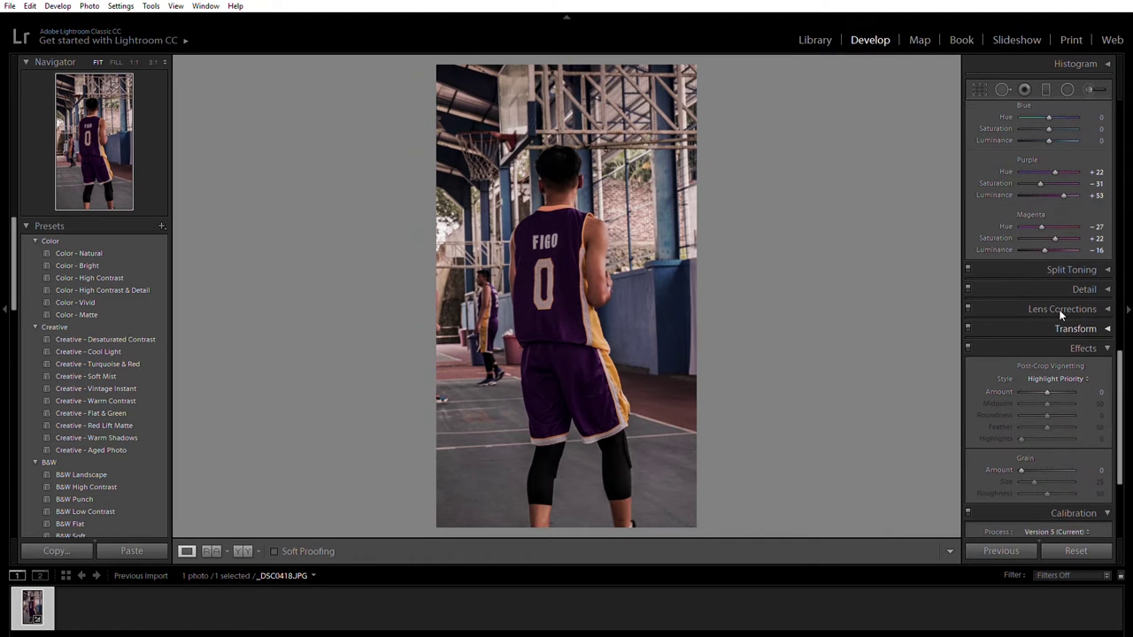
{"action": "left_click", "coordinate": [1090, 269]}
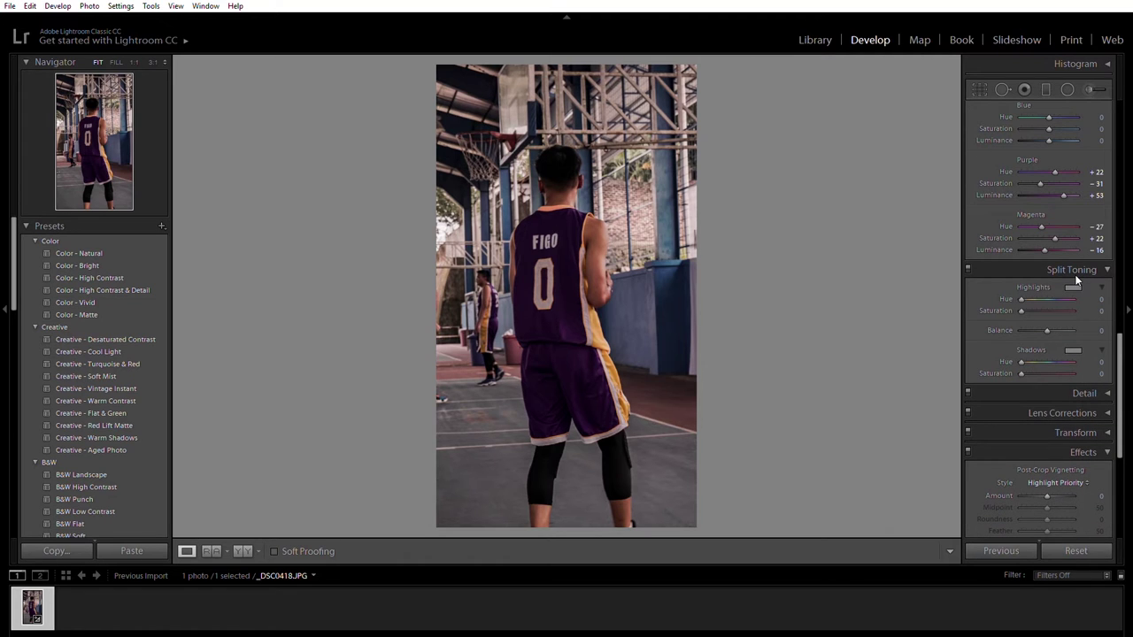
{"action": "left_click_drag", "start_coordinate": [1074, 286], "coordinate": [984, 330]}
{"action": "left_click_drag", "start_coordinate": [985, 334], "coordinate": [854, 331]}
{"action": "left_click_drag", "start_coordinate": [1000, 353], "coordinate": [1030, 408]}
{"action": "left_click_drag", "start_coordinate": [1030, 409], "coordinate": [1021, 364]}
- Look over the Lens Corrections and Detail settings and review the Basic and Tone Curve adjustments
{"action": "scroll", "coordinate": [1011, 362], "scroll_direction": "down", "scroll_amount": 3}
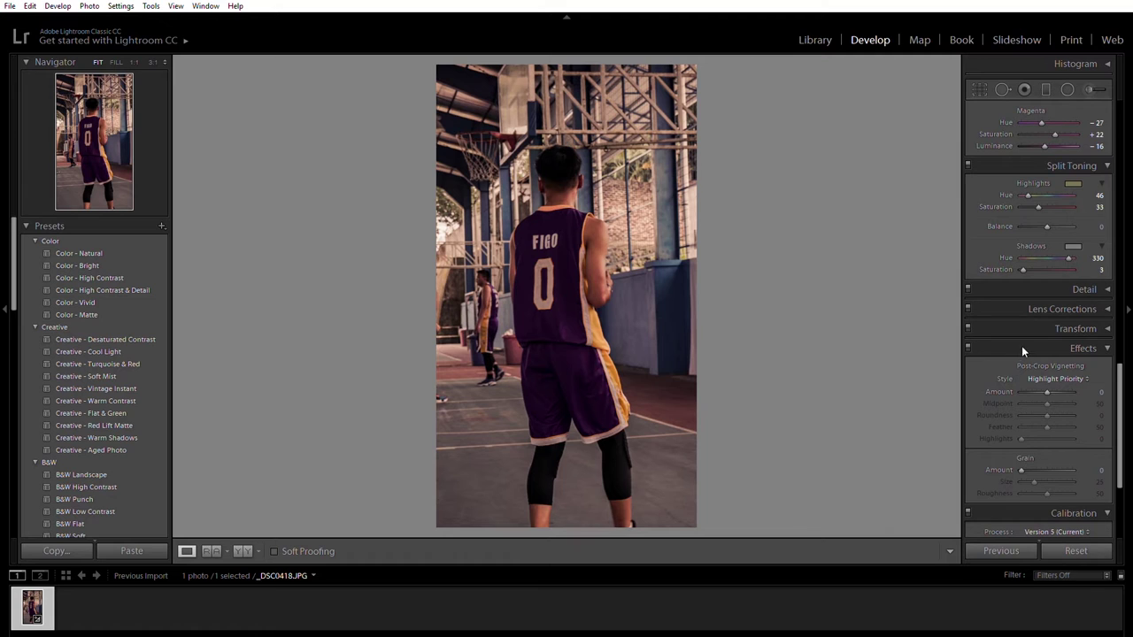
{"action": "left_click", "coordinate": [1078, 303]}
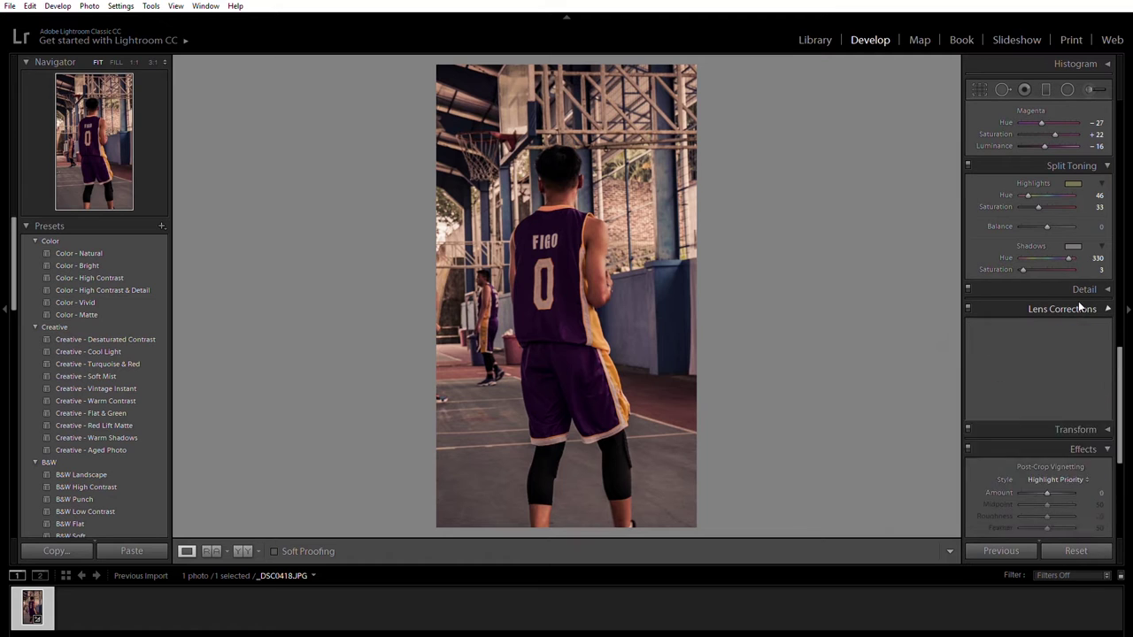
{"action": "left_click", "coordinate": [1078, 302]}
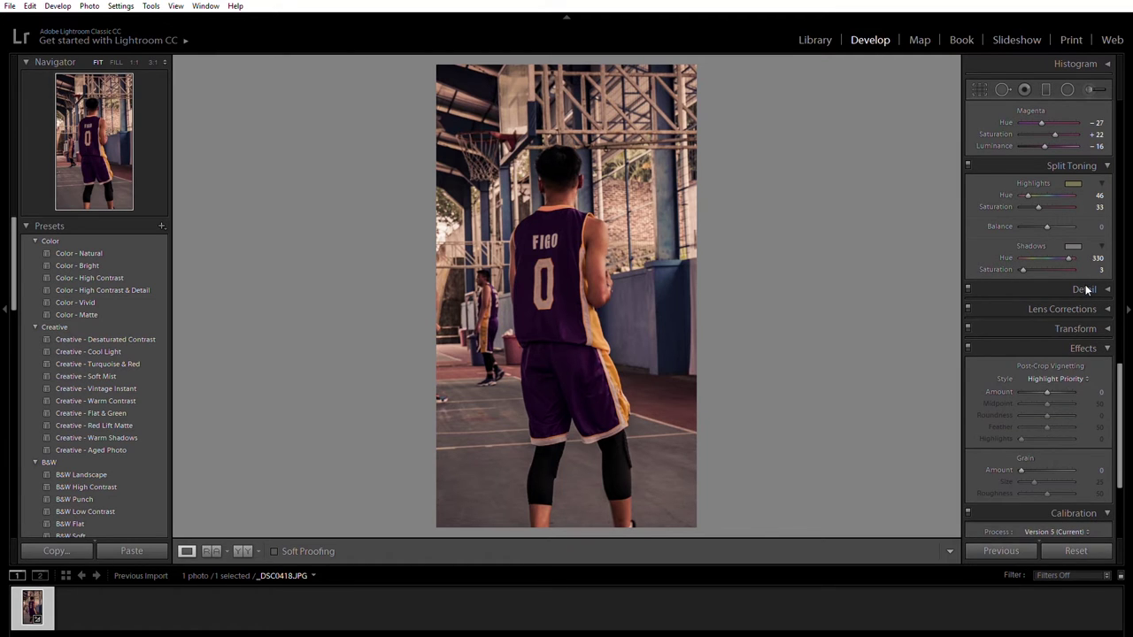
{"action": "left_click", "coordinate": [1087, 290]}
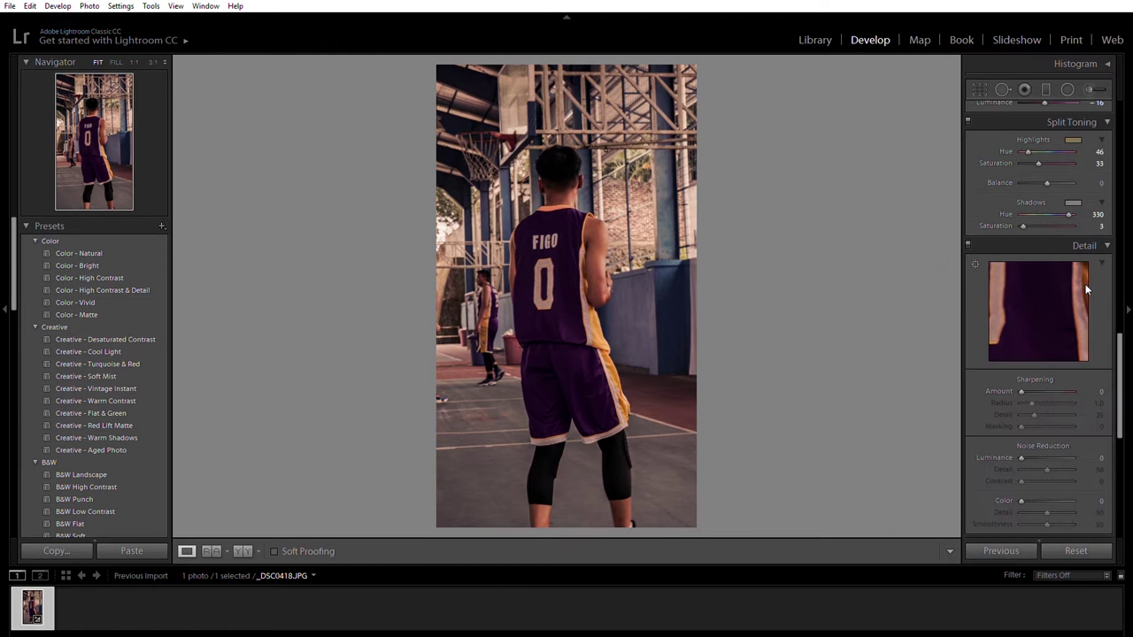
{"action": "left_click", "coordinate": [1100, 244]}
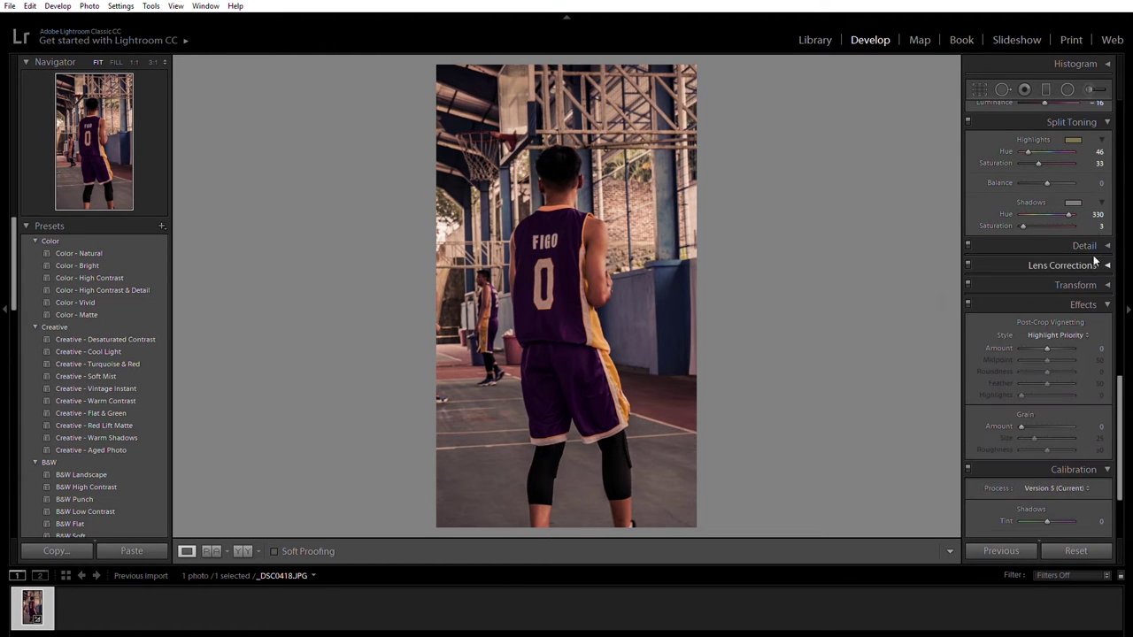
{"action": "scroll", "coordinate": [1081, 301], "scroll_direction": "down", "scroll_amount": 3}
{"action": "scroll", "coordinate": [1075, 282], "scroll_direction": "up", "scroll_amount": 10}
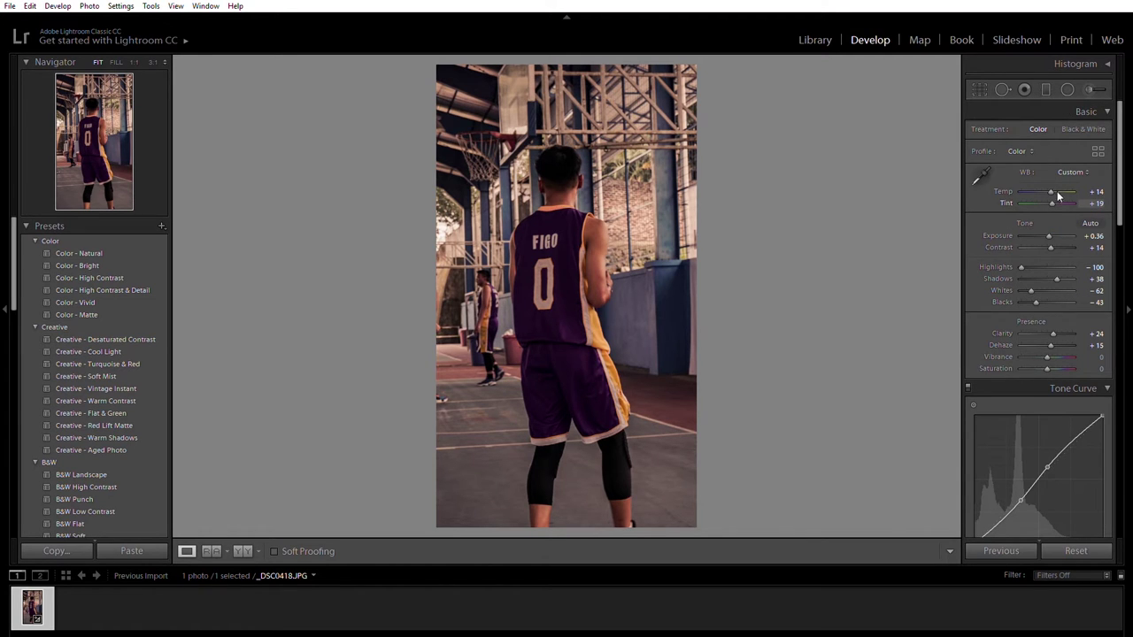
{"action": "scroll", "coordinate": [1076, 214], "scroll_direction": "down", "scroll_amount": 2}
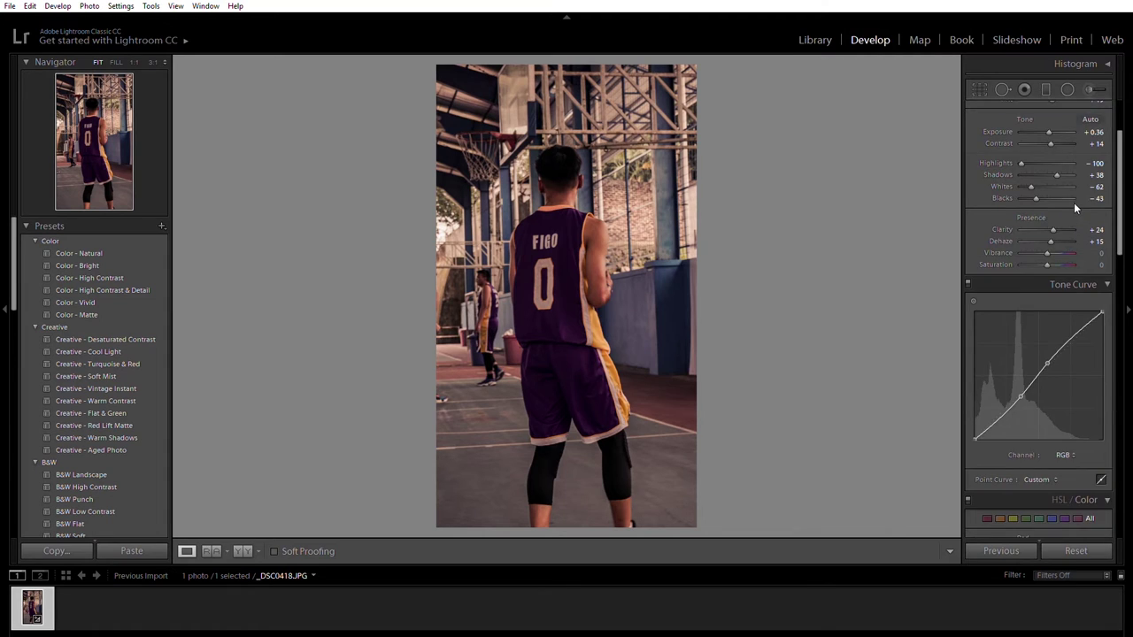
- Add two graduated filters with Exposure 1.00, one off the photo's upper-left corner and a wide diagonal one from its right side
{"action": "scroll", "coordinate": [1074, 203], "scroll_direction": "up", "scroll_amount": 2}
{"action": "left_click", "coordinate": [1047, 86]}
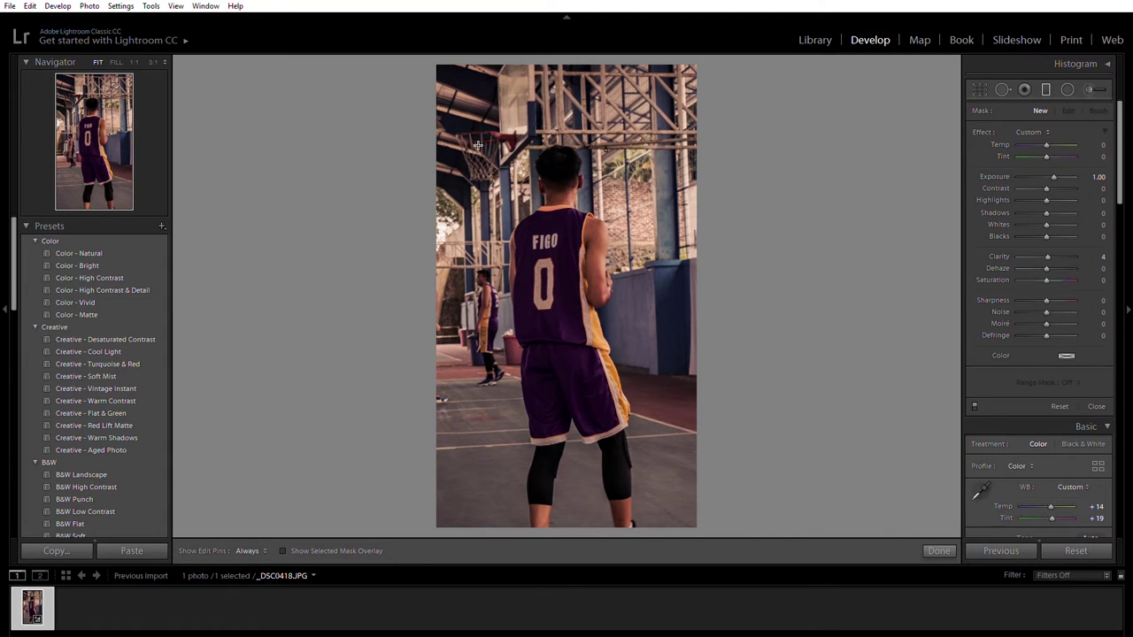
{"action": "left_click_drag", "start_coordinate": [403, 75], "coordinate": [426, 98]}
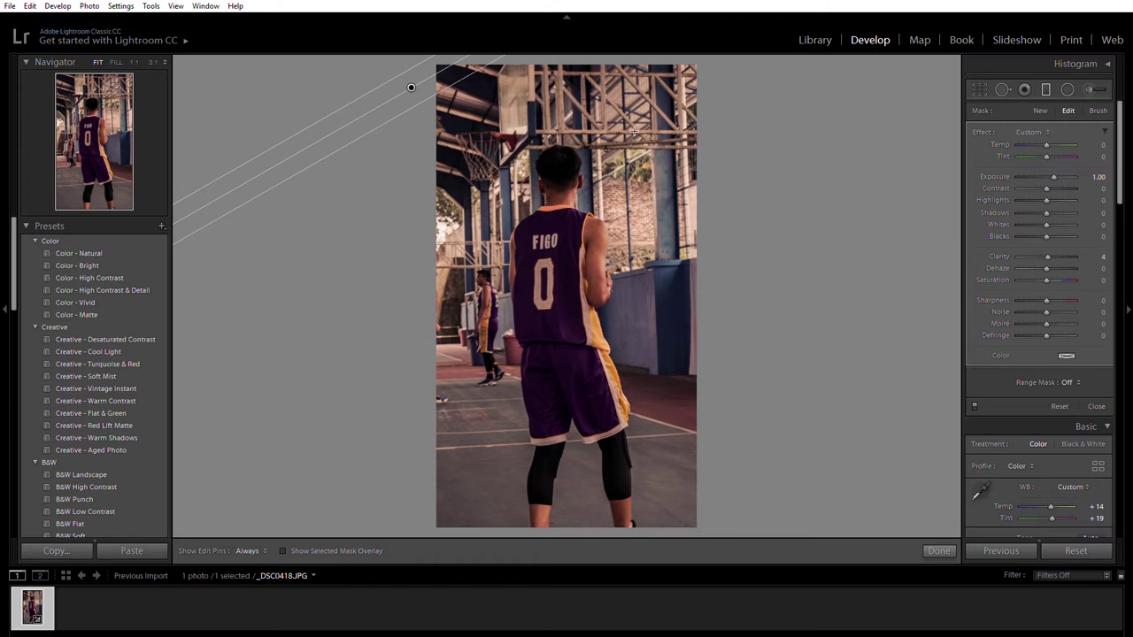
{"action": "left_click_drag", "start_coordinate": [740, 119], "coordinate": [540, 216]}
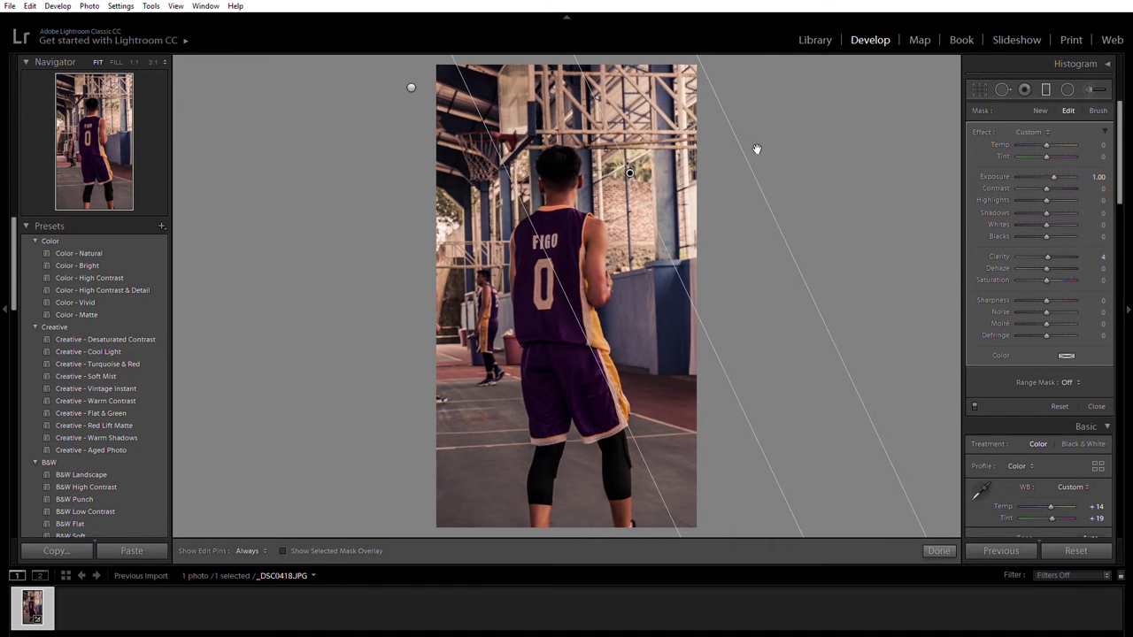
- Try a narrow diagonal graduated filter near the photo's right edge and delete all graduated filters from the photo
{"action": "left_click_drag", "start_coordinate": [704, 176], "coordinate": [675, 165]}
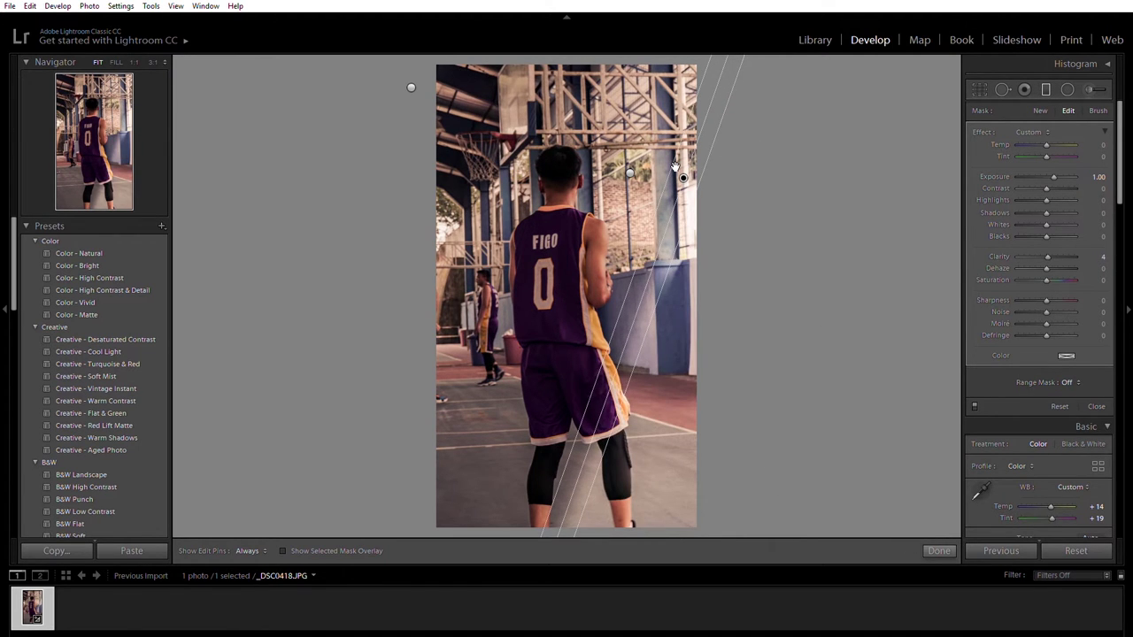
{"action": "key", "text": "Delete"}
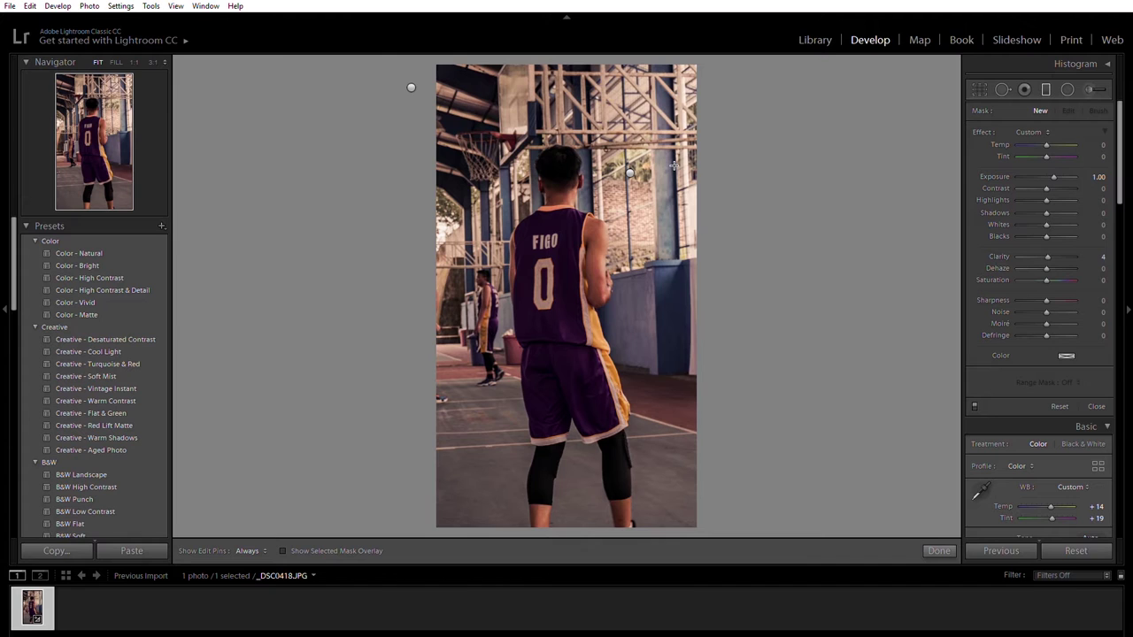
{"action": "key", "text": "Delete"}
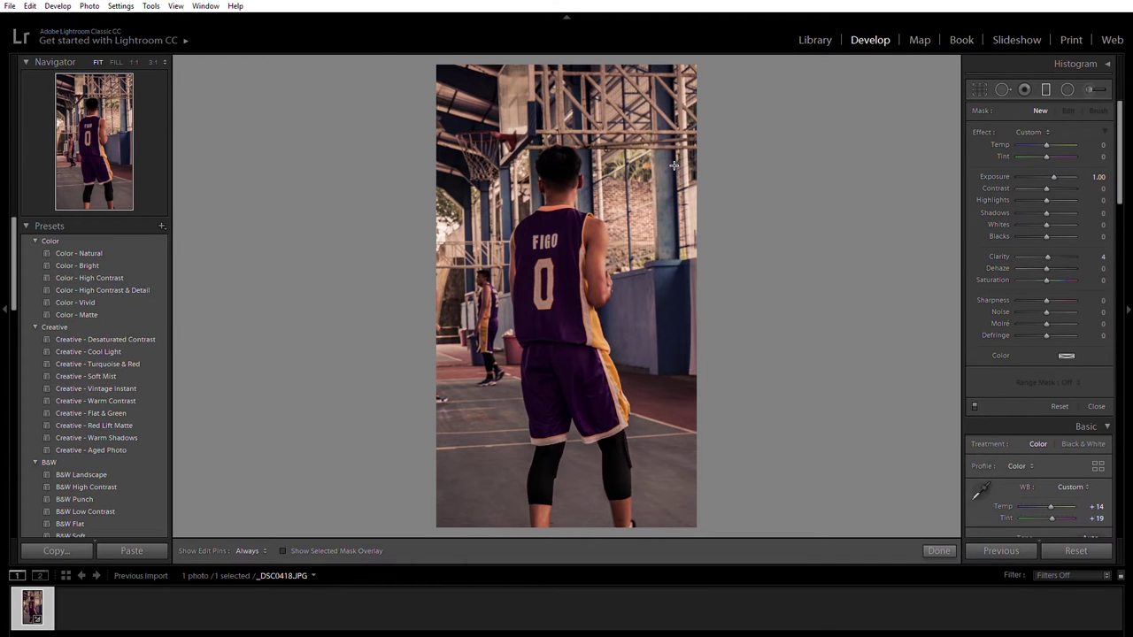
- Add a diagonal graduated filter from above the player's head down to his shoulders with Exposure 0.09 and Contrast 63
{"action": "left_click_drag", "start_coordinate": [569, 92], "coordinate": [533, 193]}
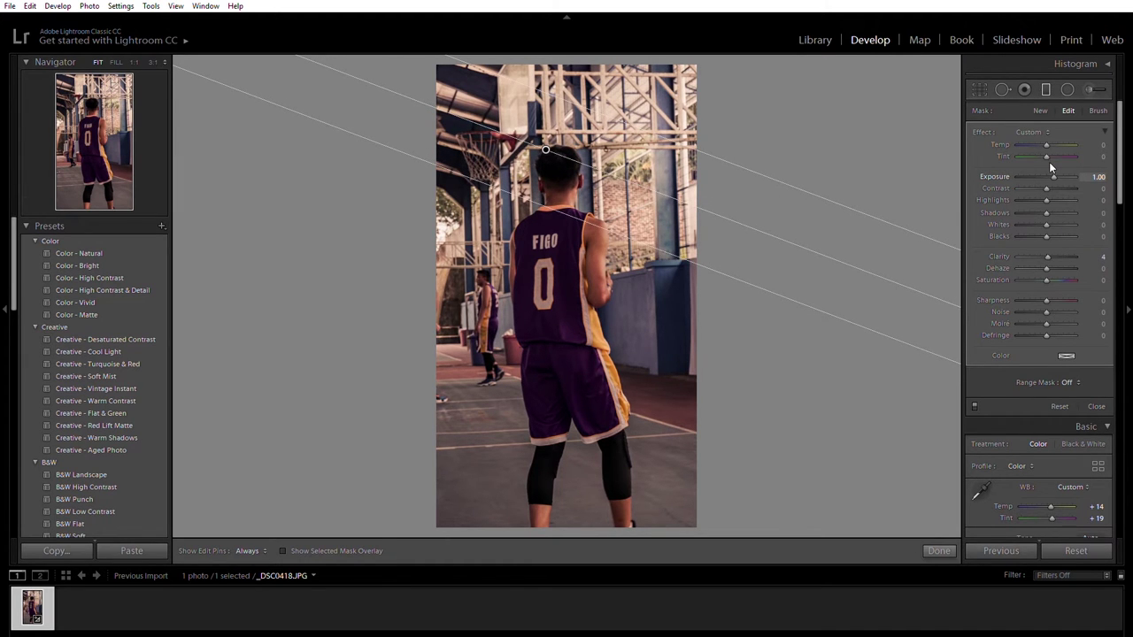
{"action": "left_click_drag", "start_coordinate": [1049, 162], "coordinate": [1043, 164]}
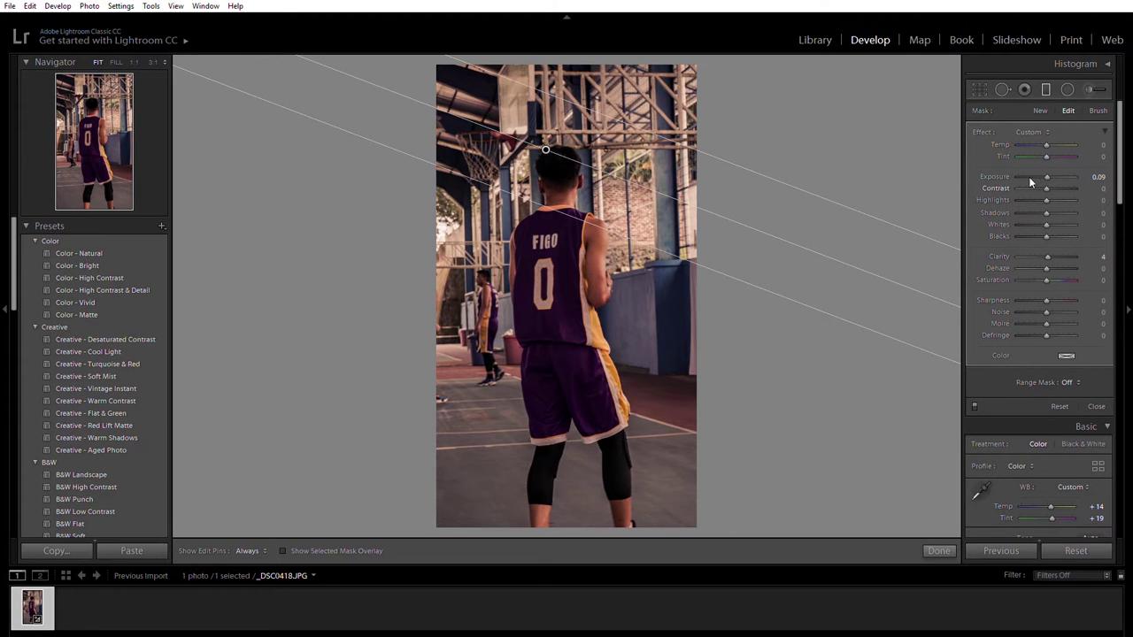
{"action": "left_click_drag", "start_coordinate": [1022, 174], "coordinate": [1039, 172]}
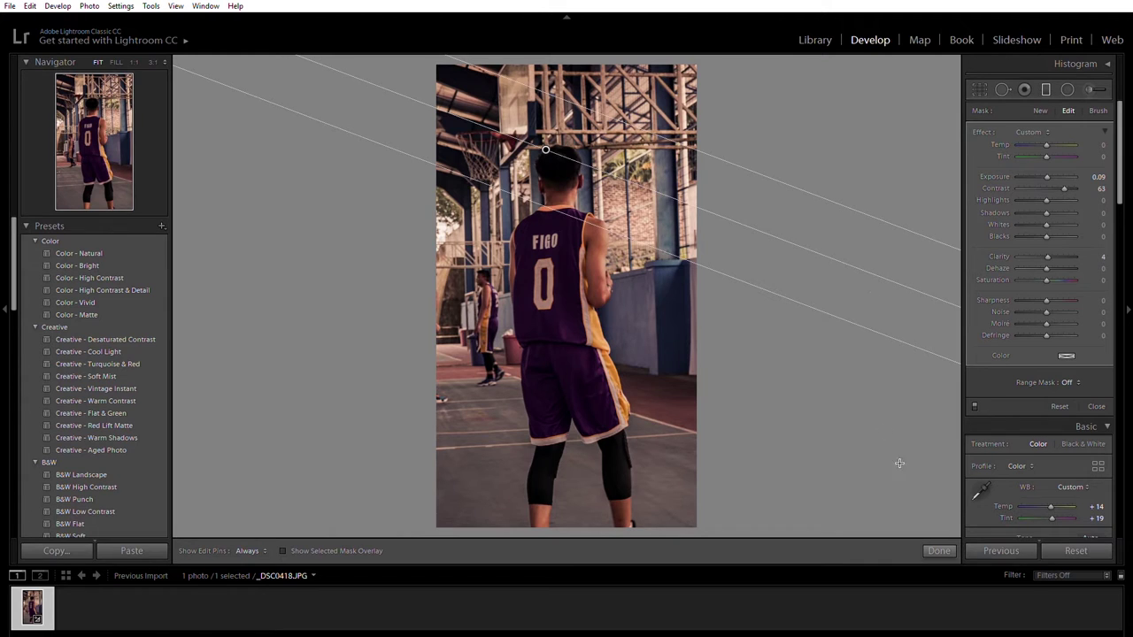
{"action": "left_click", "coordinate": [927, 536]}
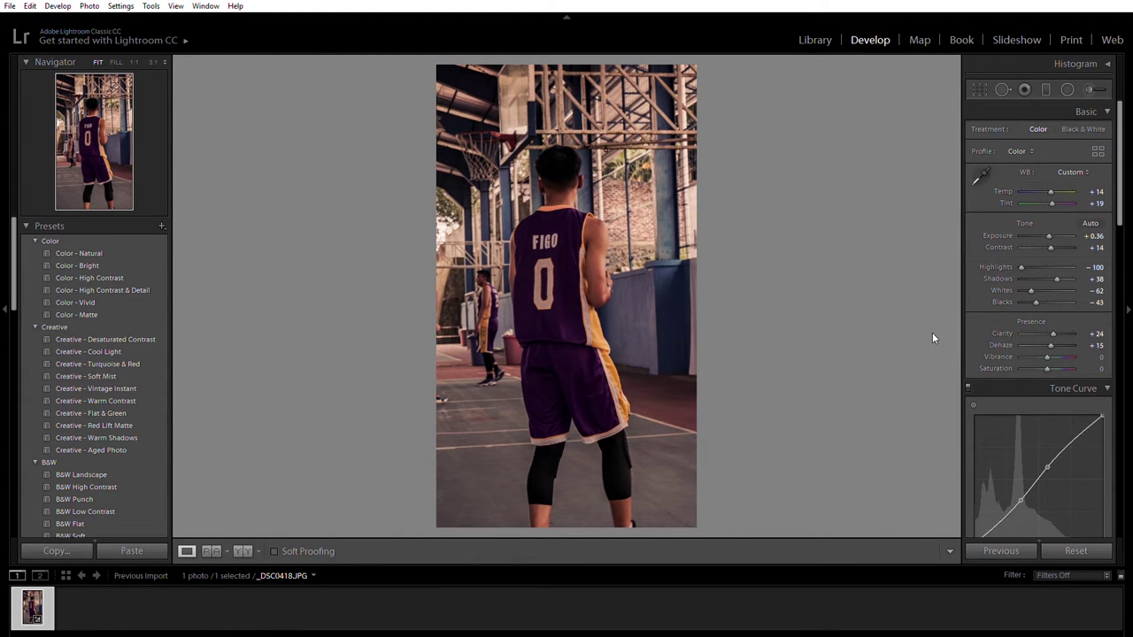
- Add a vertical graduated filter inward from the photo's left edge with Exposure -0.35, Contrast 20 and Highlights -100
{"action": "left_click", "coordinate": [1045, 89]}
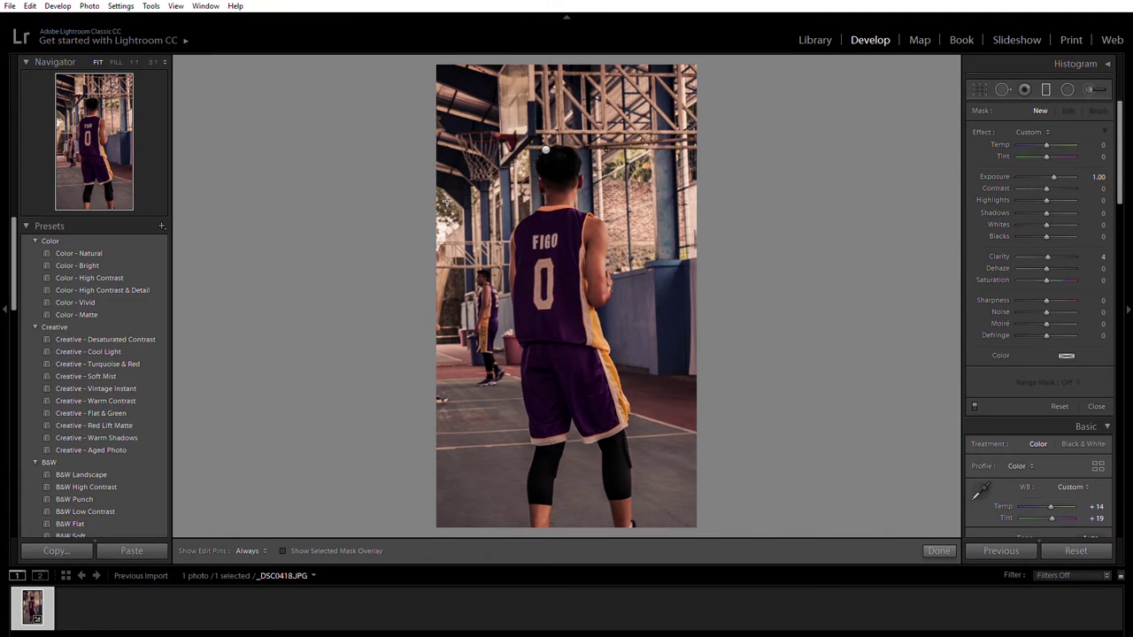
{"action": "left_click_drag", "start_coordinate": [446, 201], "coordinate": [516, 202]}
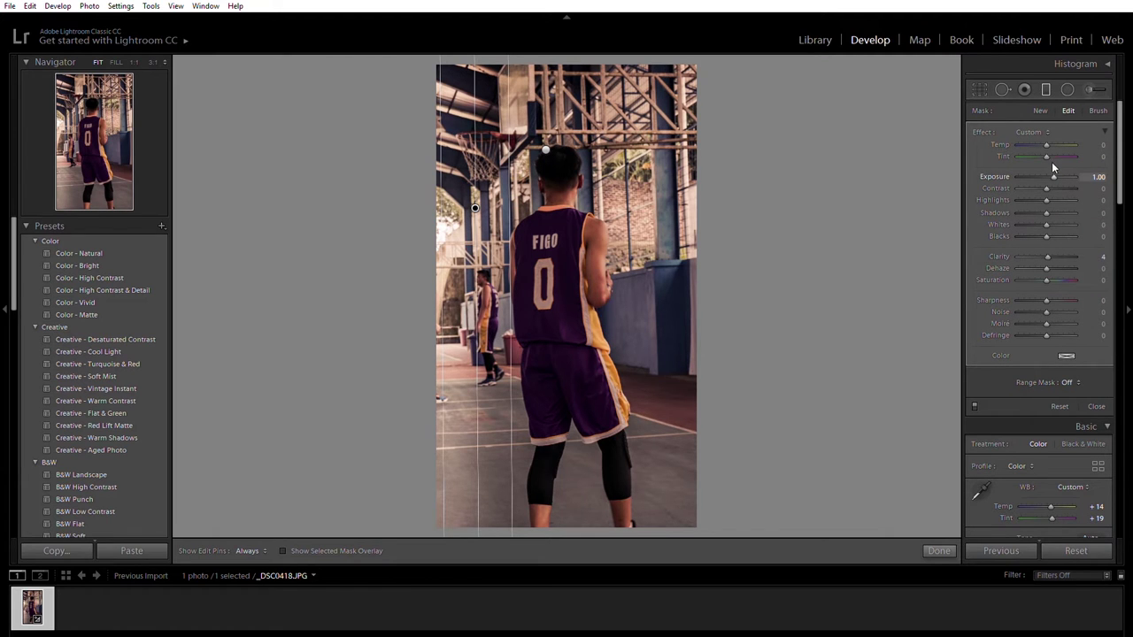
{"action": "left_click_drag", "start_coordinate": [1052, 162], "coordinate": [1042, 162]}
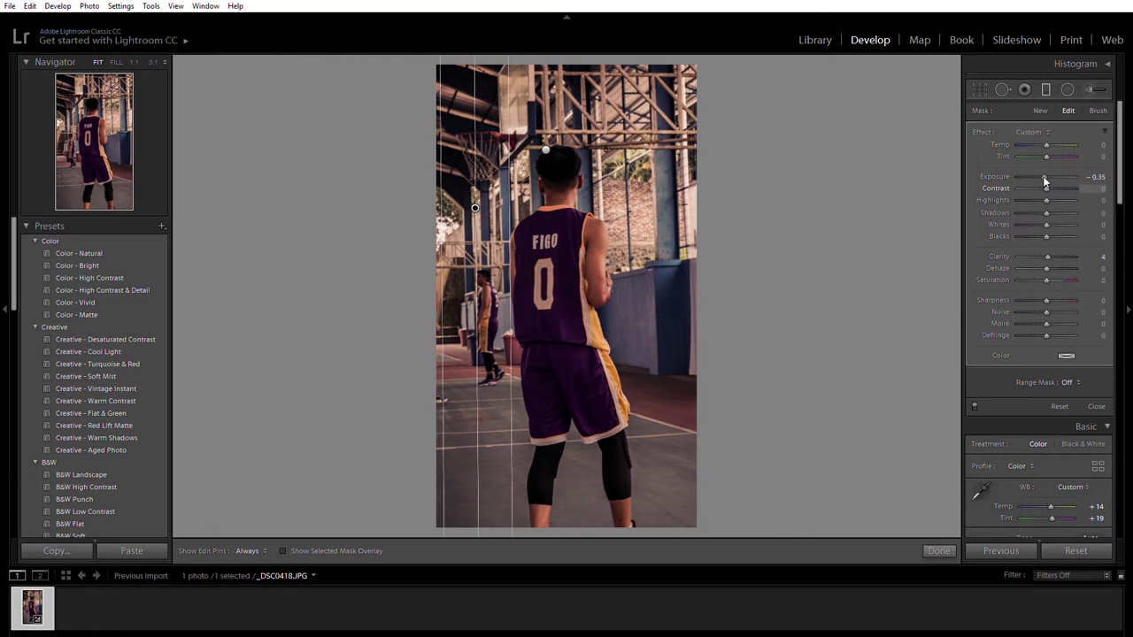
{"action": "left_click_drag", "start_coordinate": [1044, 177], "coordinate": [1018, 195]}
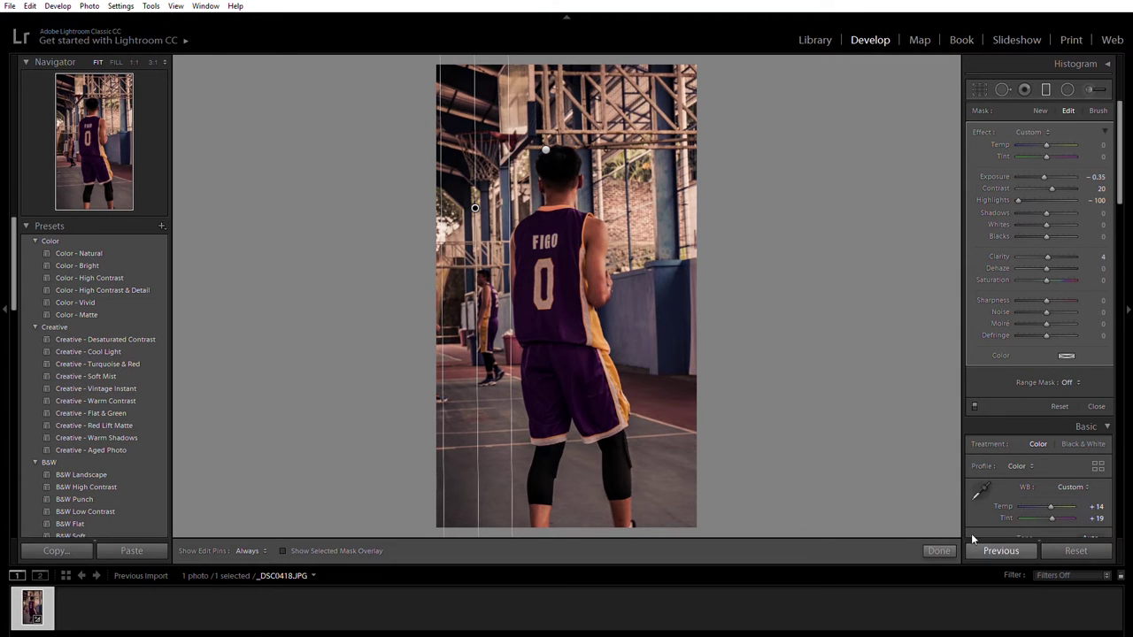
{"action": "left_click", "coordinate": [944, 550]}
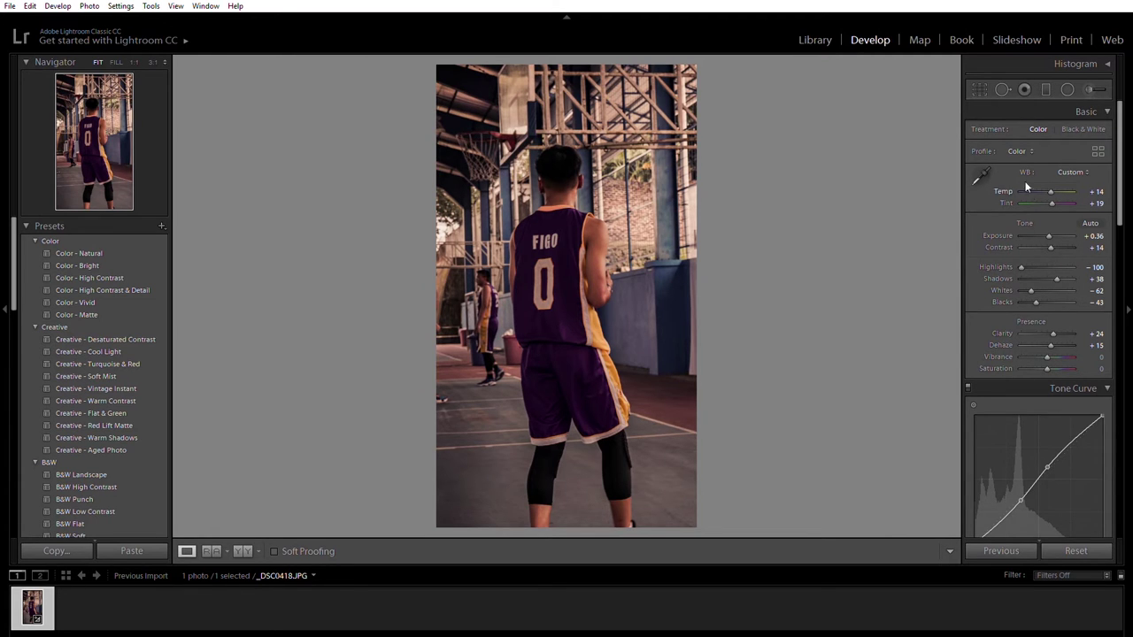
- Review the Effects, Calibration, HSL, Split Toning, Basic and Tone Curve settings of the edited photo
{"action": "scroll", "coordinate": [1022, 236], "scroll_direction": "down", "scroll_amount": 5}
{"action": "scroll", "coordinate": [991, 251], "scroll_direction": "down", "scroll_amount": 10}
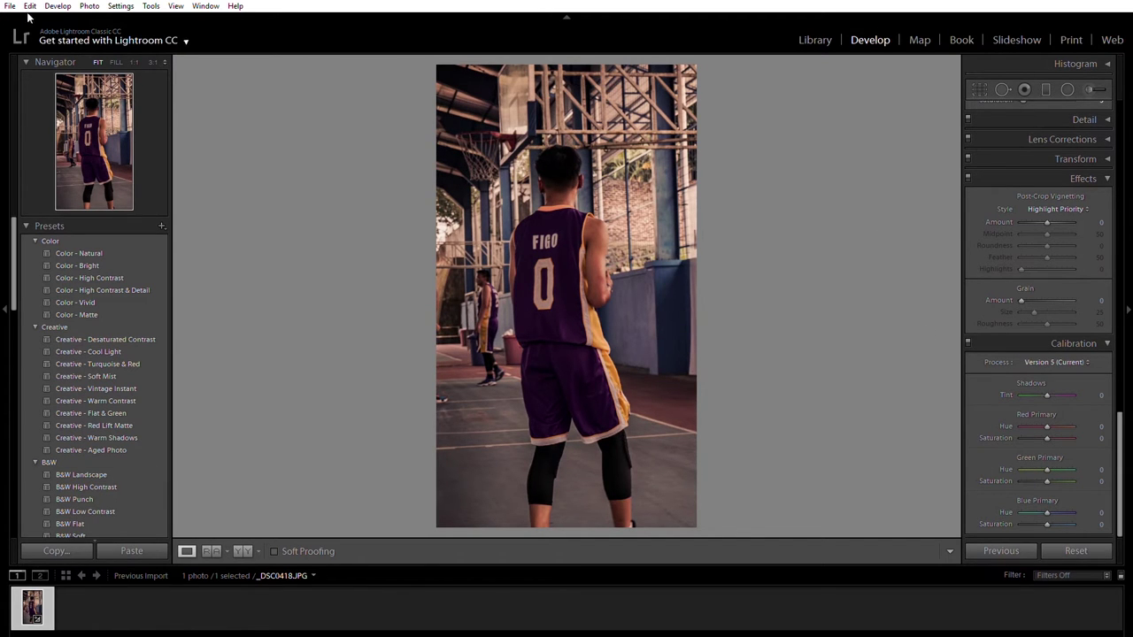
{"action": "key", "text": "F5"}
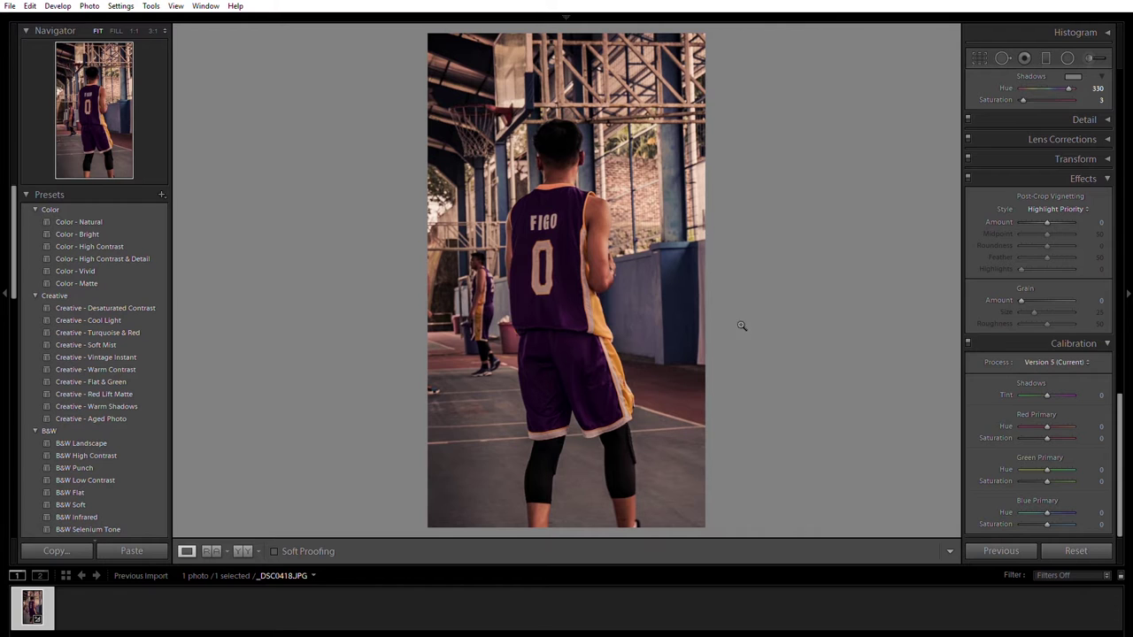
{"action": "scroll", "coordinate": [1058, 264], "scroll_direction": "up", "scroll_amount": 5}
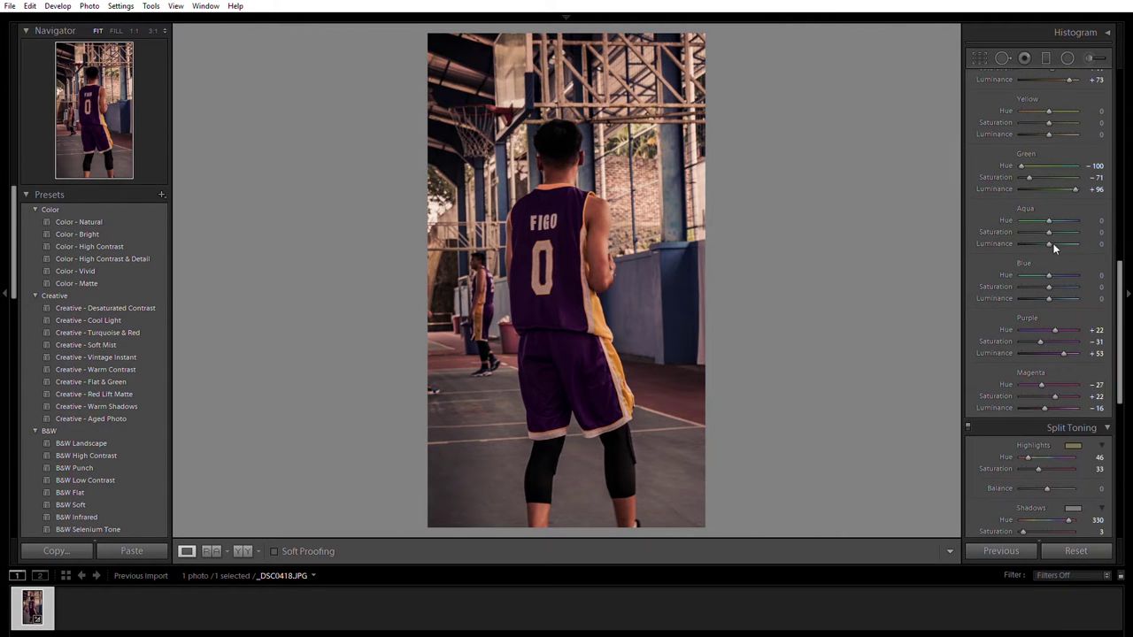
{"action": "scroll", "coordinate": [1050, 243], "scroll_direction": "down", "scroll_amount": 5}
{"action": "scroll", "coordinate": [1051, 243], "scroll_direction": "up", "scroll_amount": 10}
{"action": "scroll", "coordinate": [1049, 243], "scroll_direction": "up", "scroll_amount": 2}
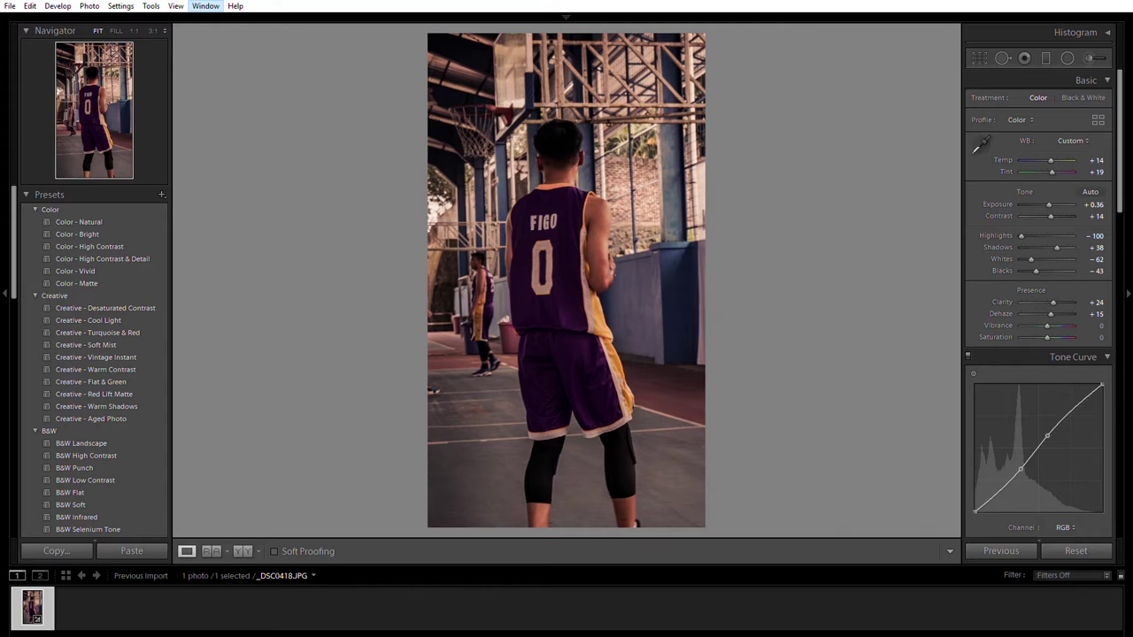
{"action": "left_click", "coordinate": [564, 14]}
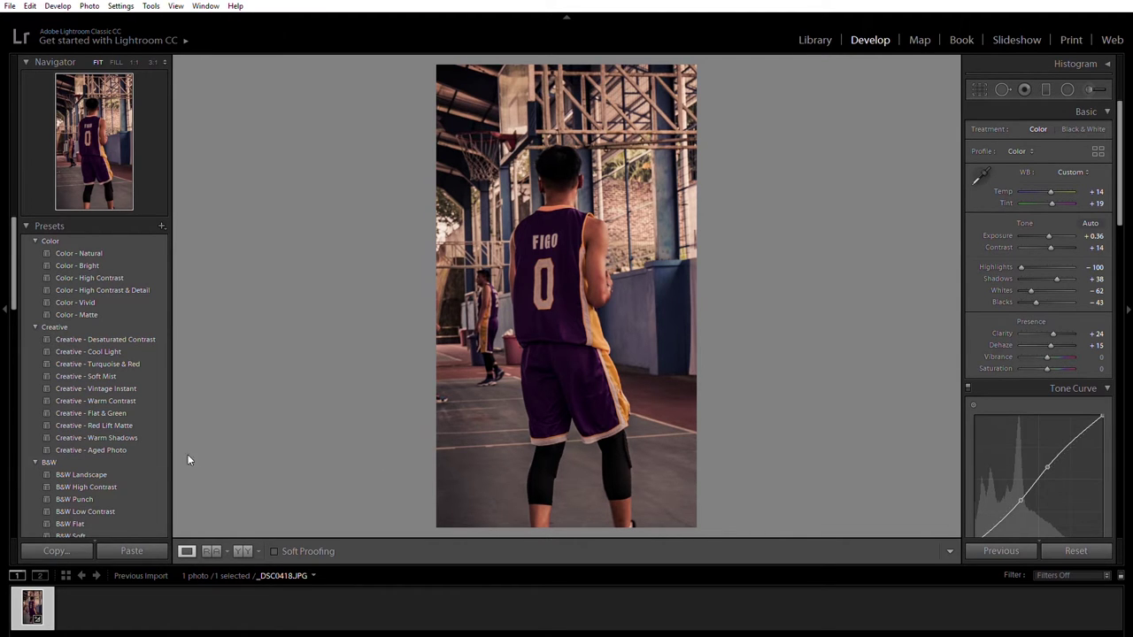
- Look through the presets down to the User Presets group
{"action": "scroll", "coordinate": [120, 438], "scroll_direction": "down", "scroll_amount": 10}
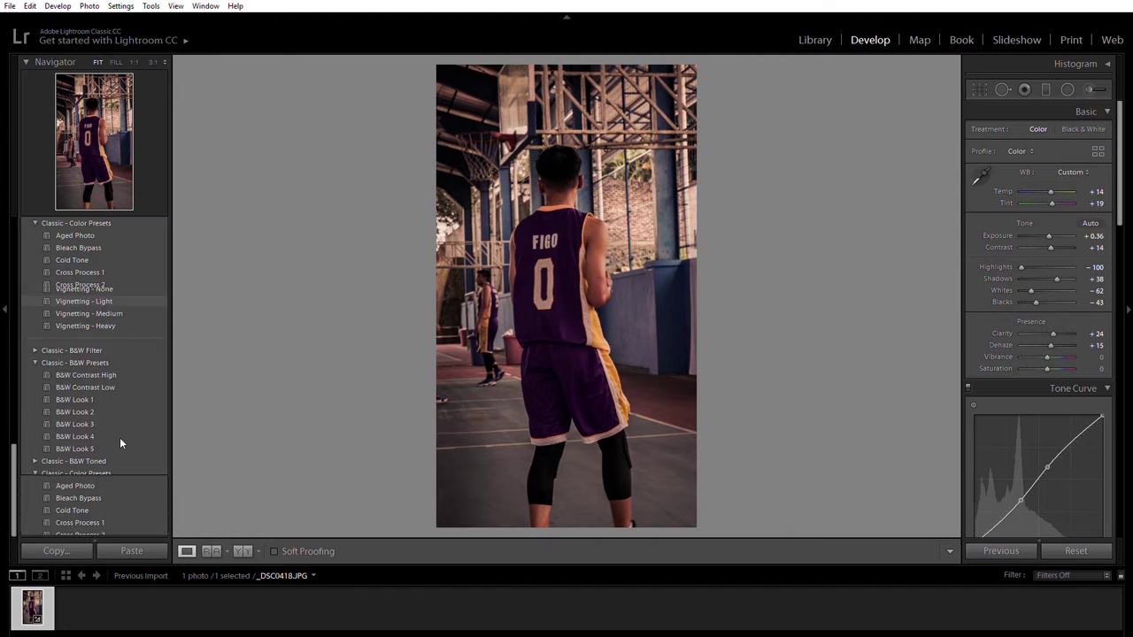
{"action": "scroll", "coordinate": [120, 440], "scroll_direction": "down", "scroll_amount": 5}
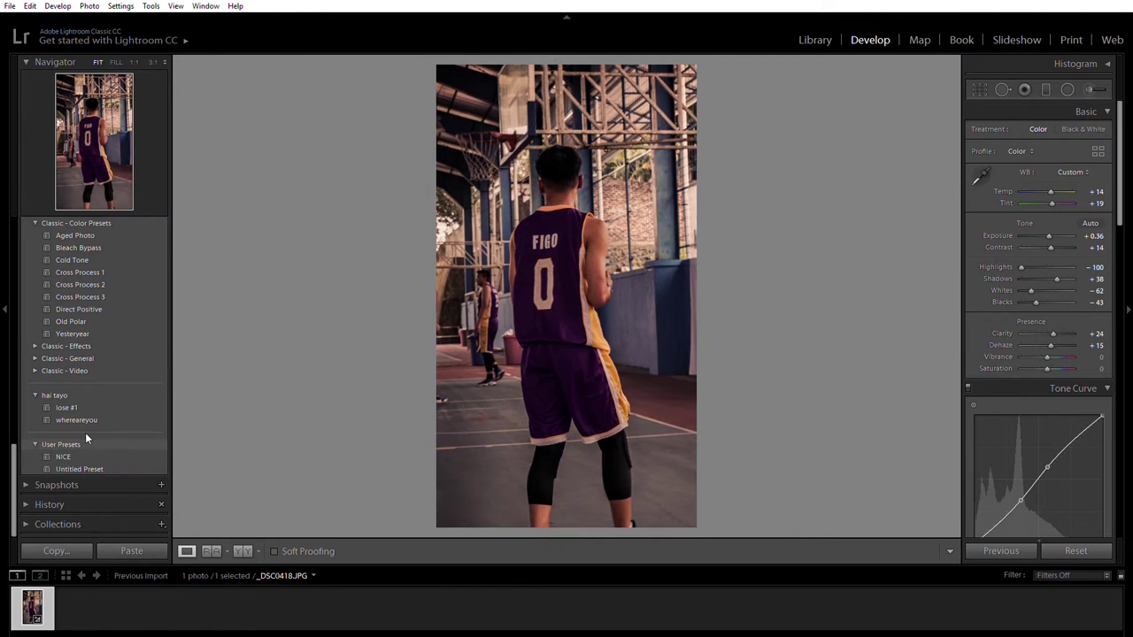